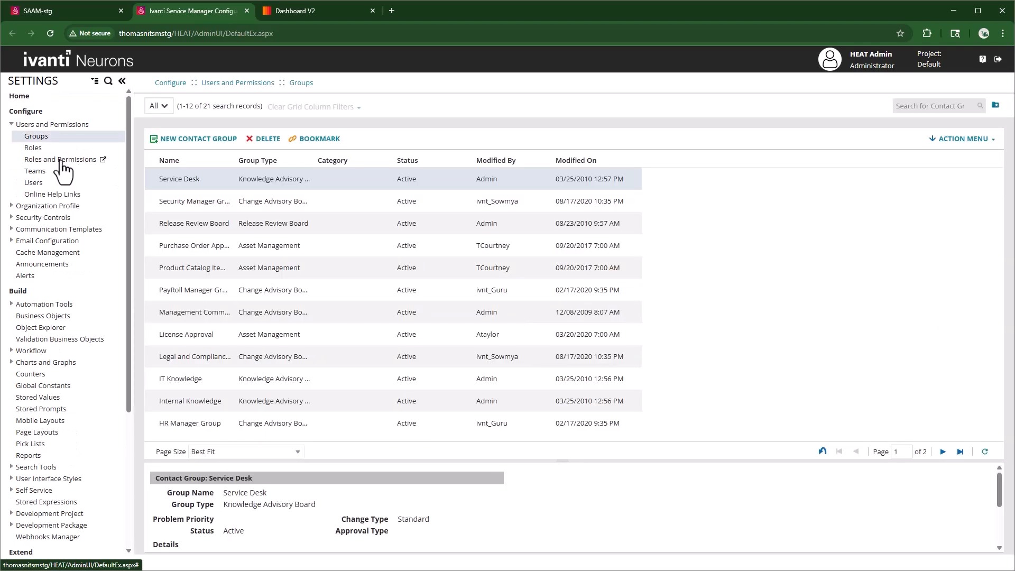
Open the Admin role from Roles and Permissions and review its top-level tabs.
left_click(61, 160)
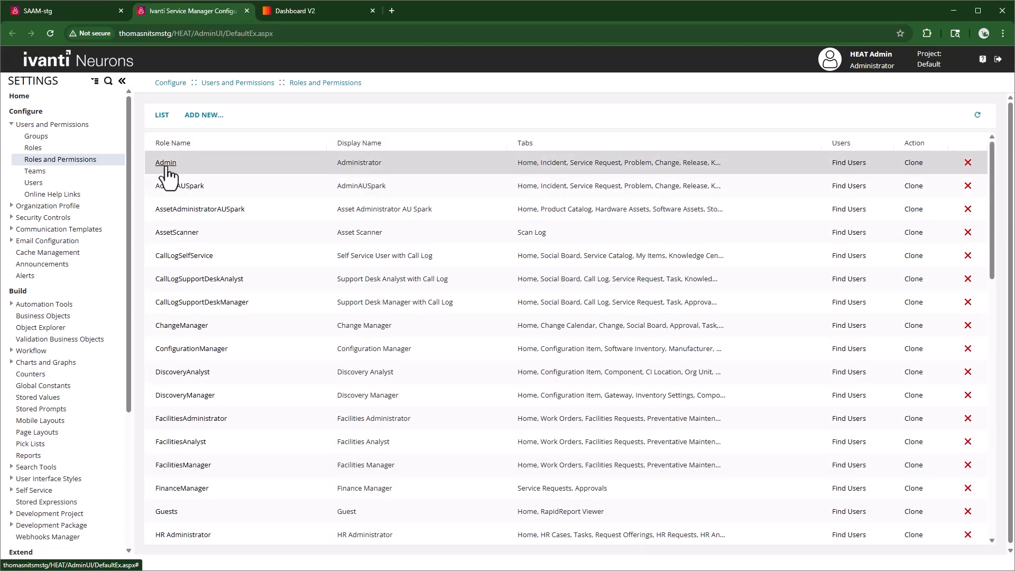
left_click(165, 163)
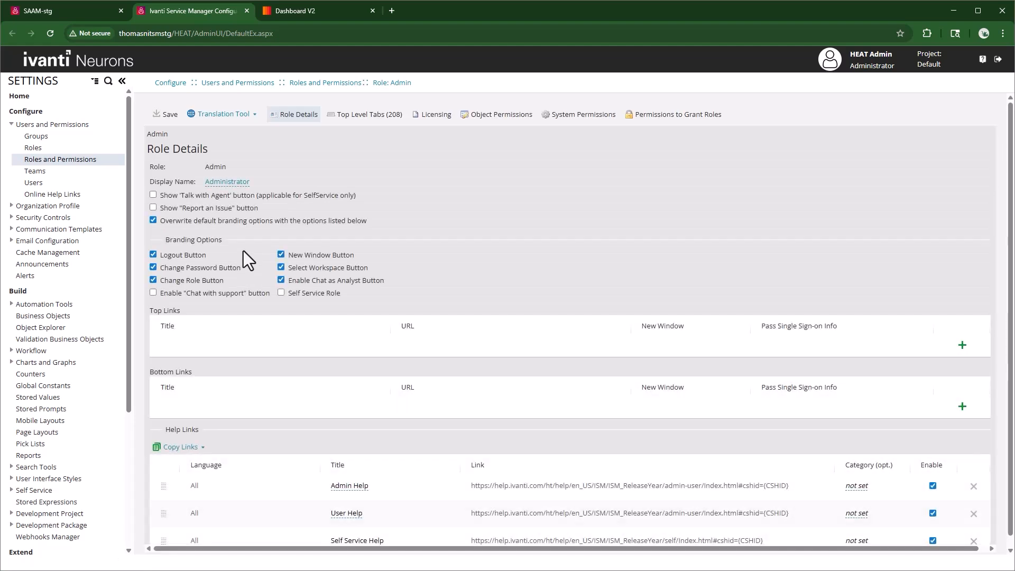
left_click(357, 118)
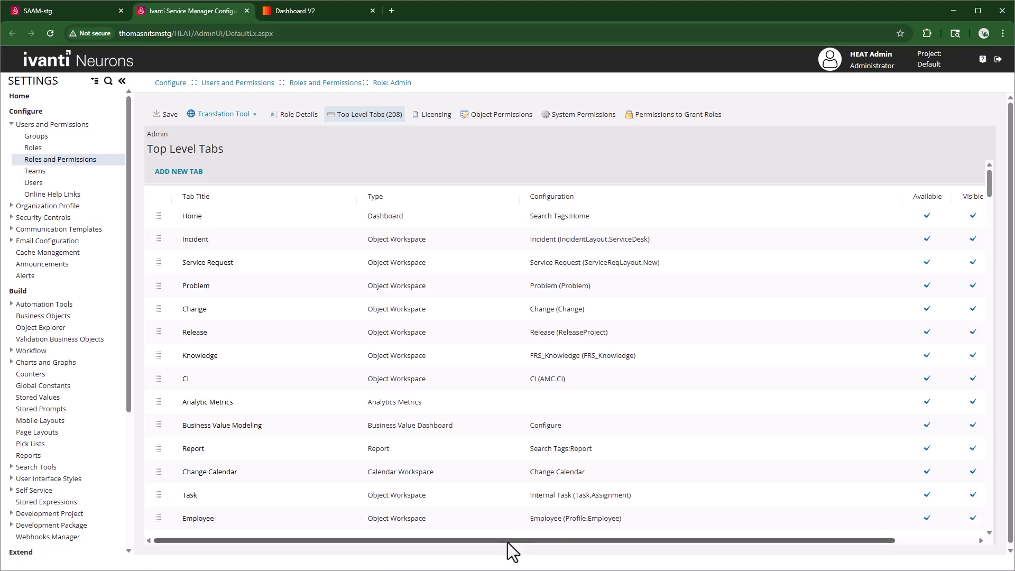
left_click_drag(507, 540, 897, 562)
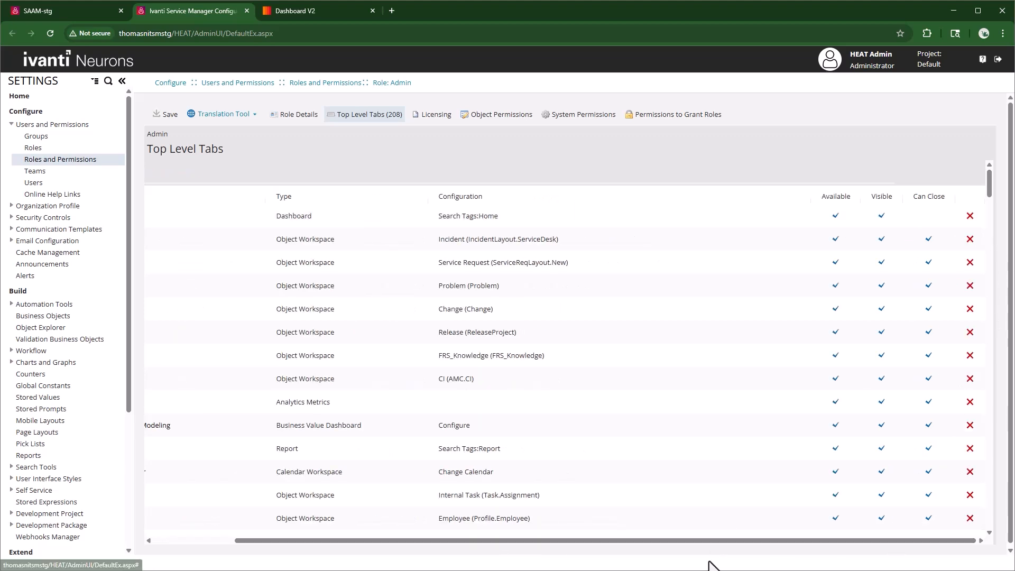
left_click_drag(703, 542, 484, 544)
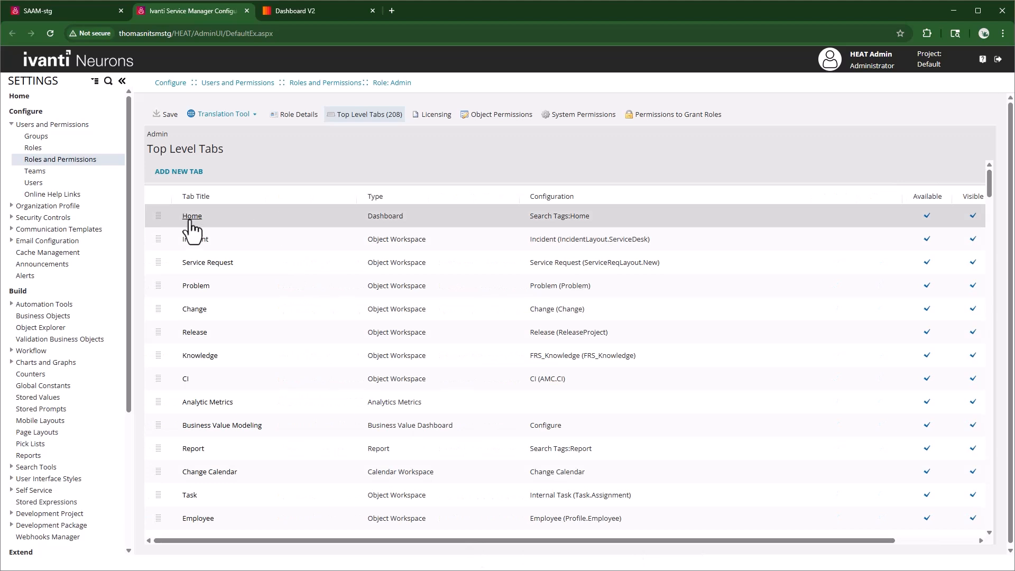
Add a Dashboard V2 tab named Home 2 to the Admin role, not closable by the user, with the search tag Home.
left_click(172, 173)
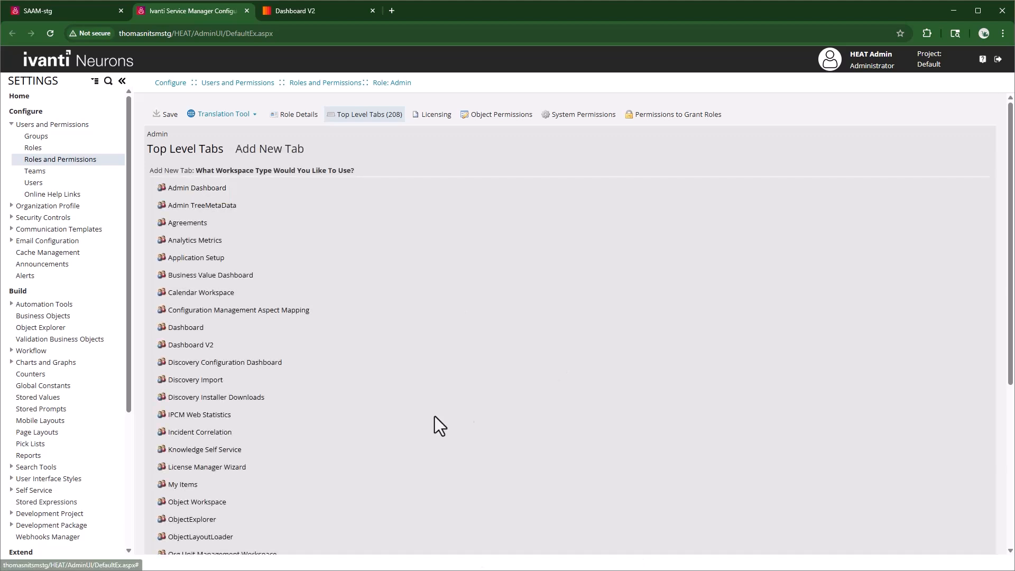
left_click(195, 345)
double_click(228, 190)
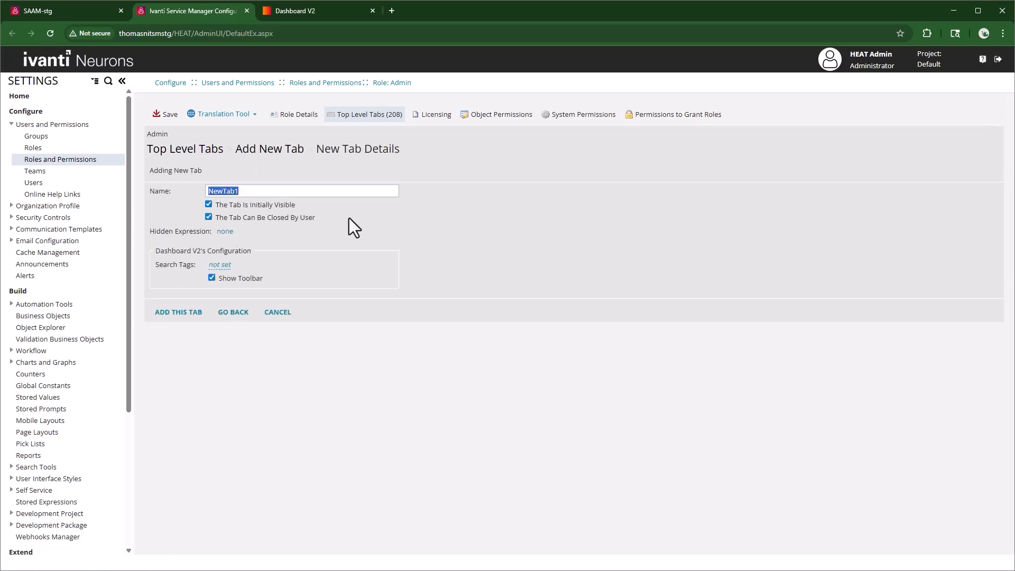
type("Home 2")
left_click(209, 217)
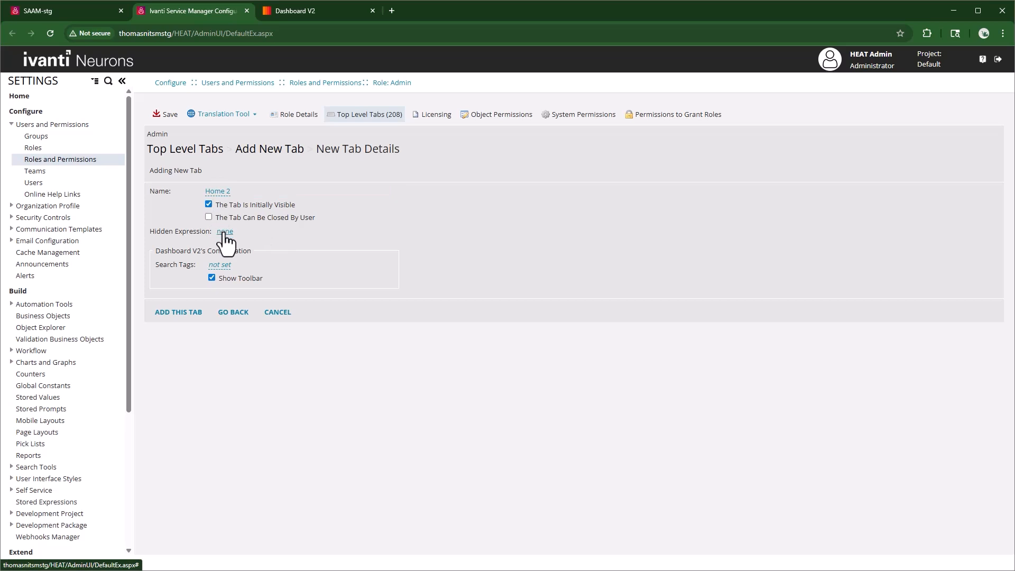
left_click(221, 264)
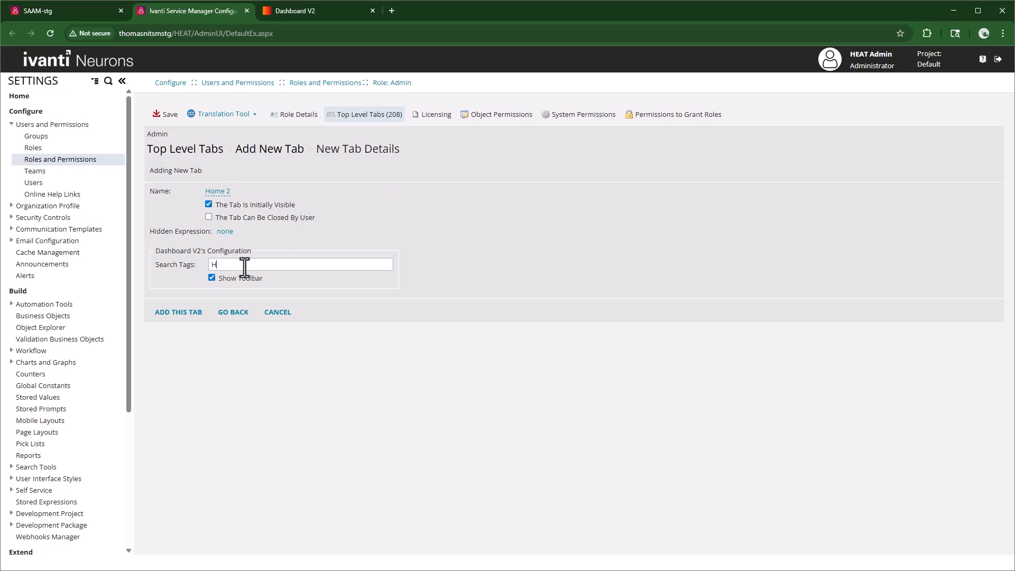
left_click(181, 312)
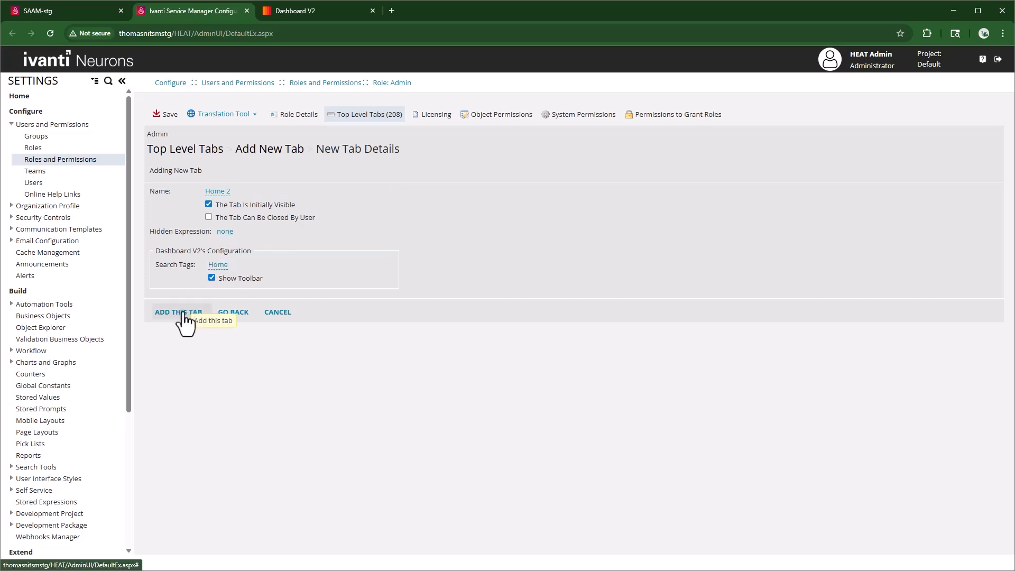
Move the Home 2 tab up the tab order to sit between API Trusted Host and Chat Configuration, and save the role.
left_click_drag(991, 188, 984, 516)
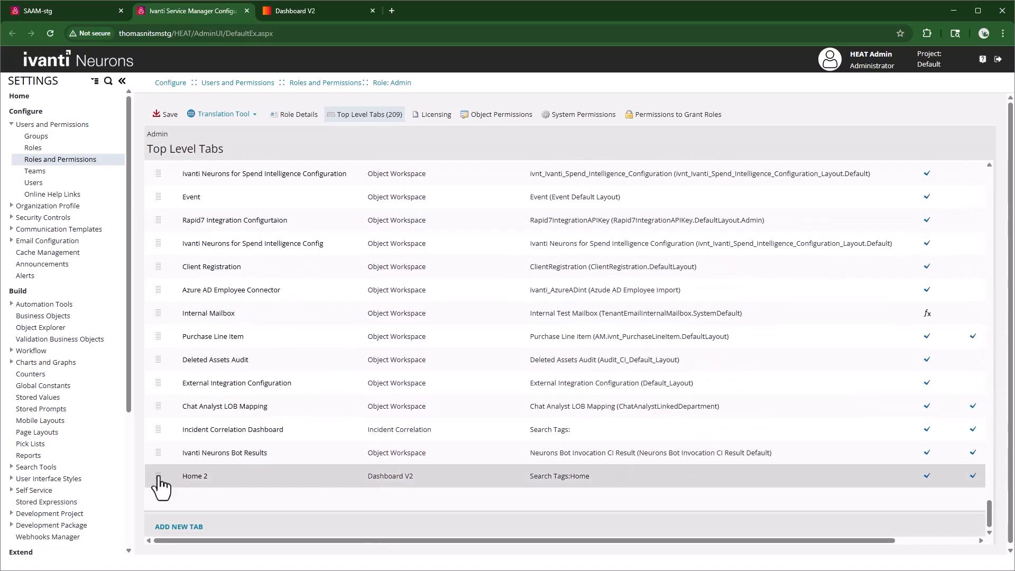
left_click_drag(158, 477, 154, 171)
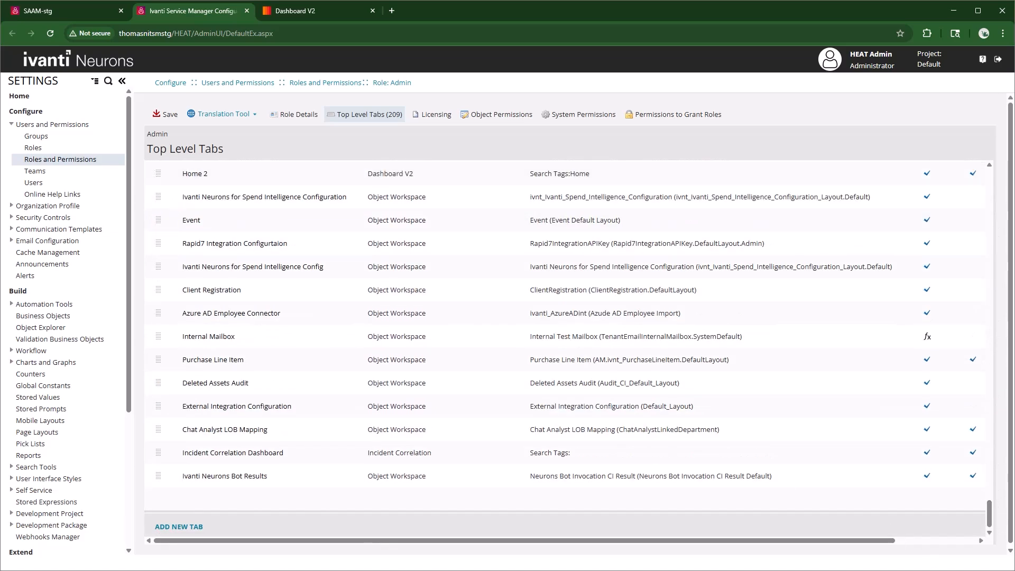
left_click_drag(989, 515, 993, 493)
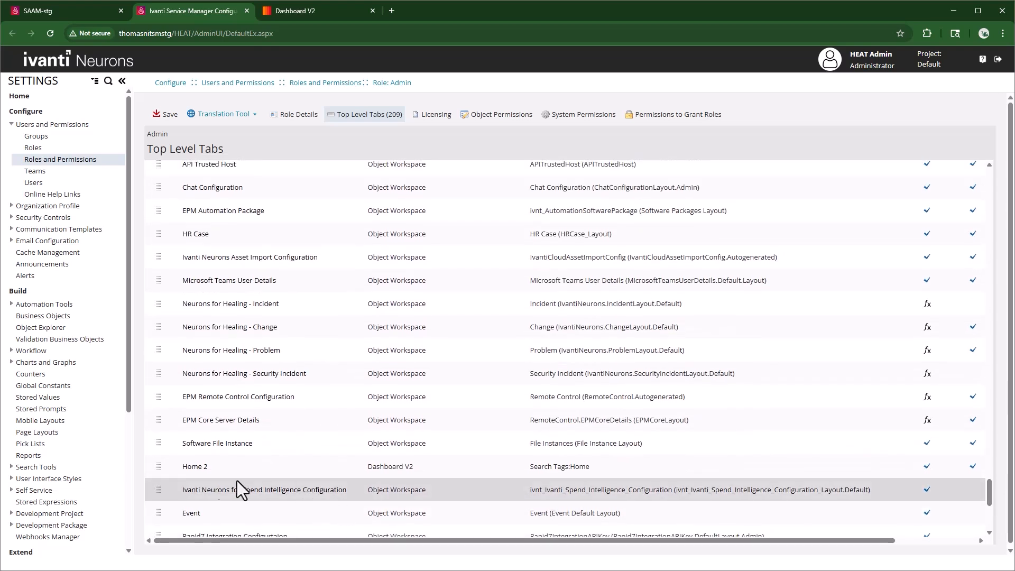
left_click_drag(162, 479, 159, 186)
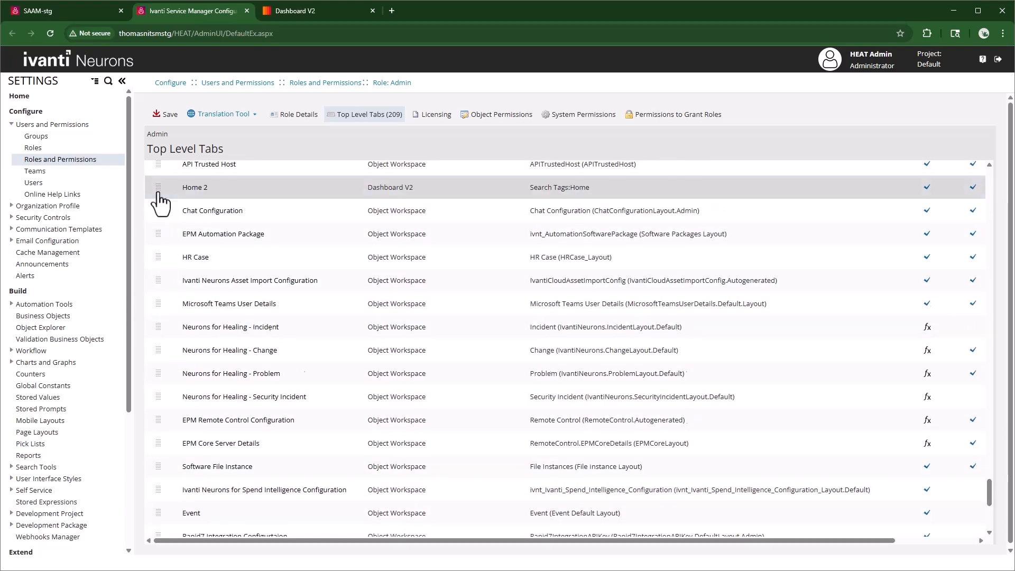
scroll(225, 203, "up", 1)
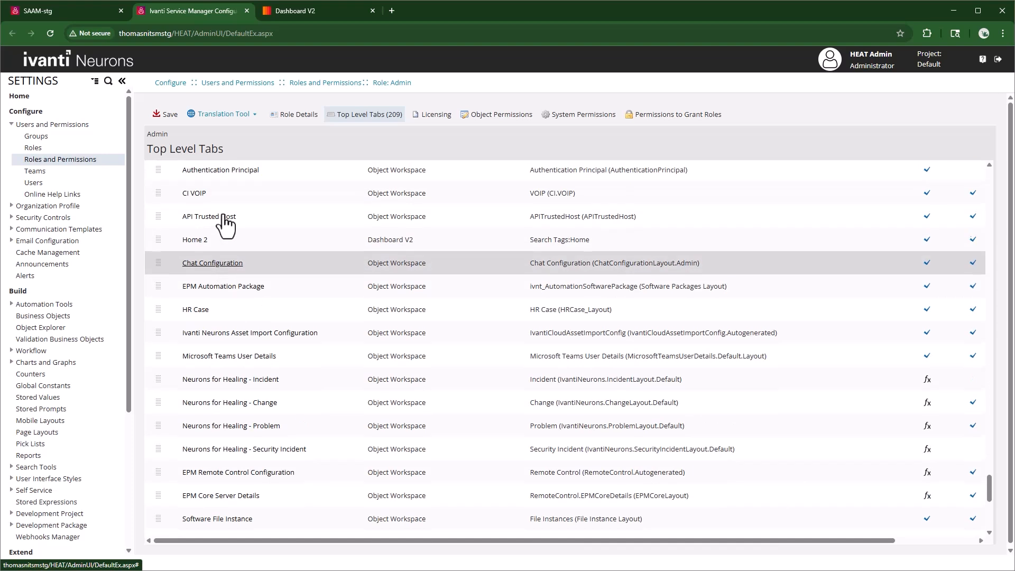
left_click(168, 117)
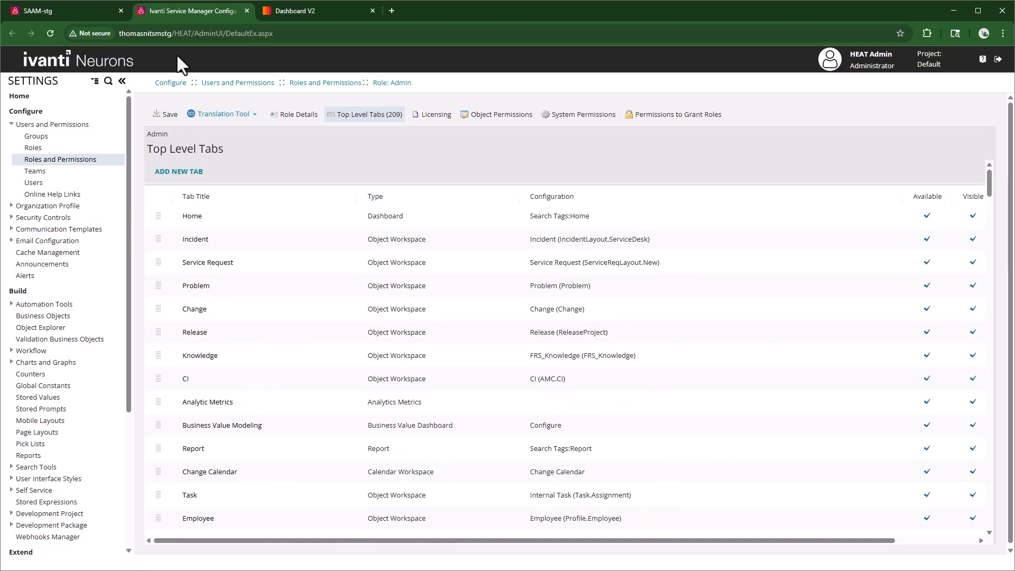
Switch to the SAAM-stg site, open the Home 2 workspace and compare its Admin Dashboard with the one in Home.
left_click(71, 12)
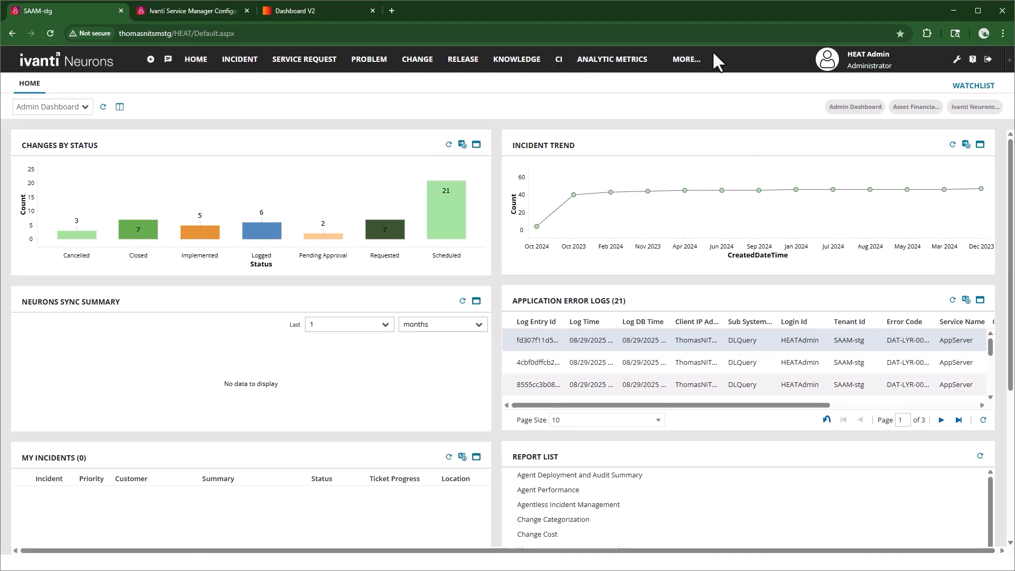
left_click(689, 61)
type("home")
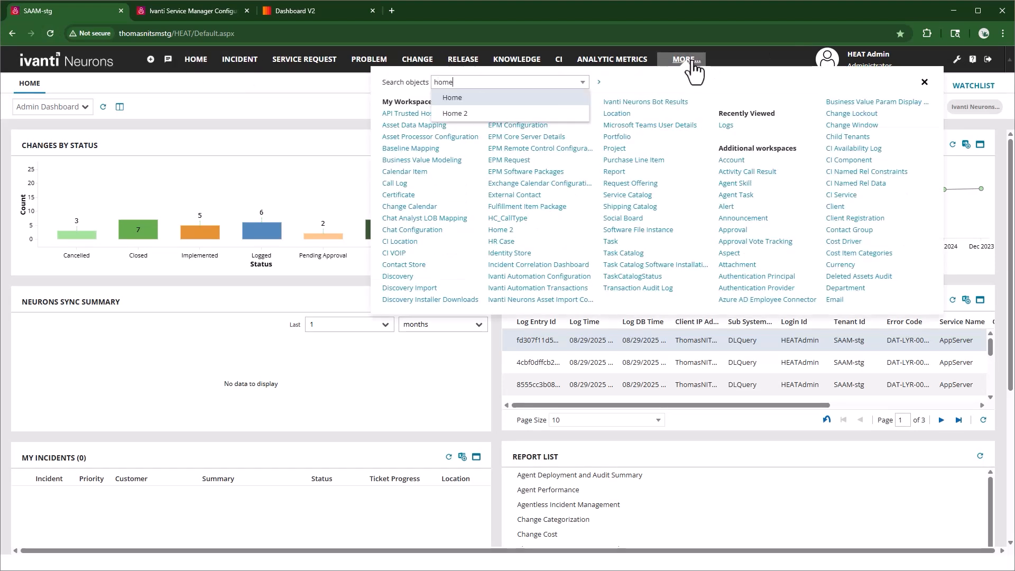
left_click(486, 106)
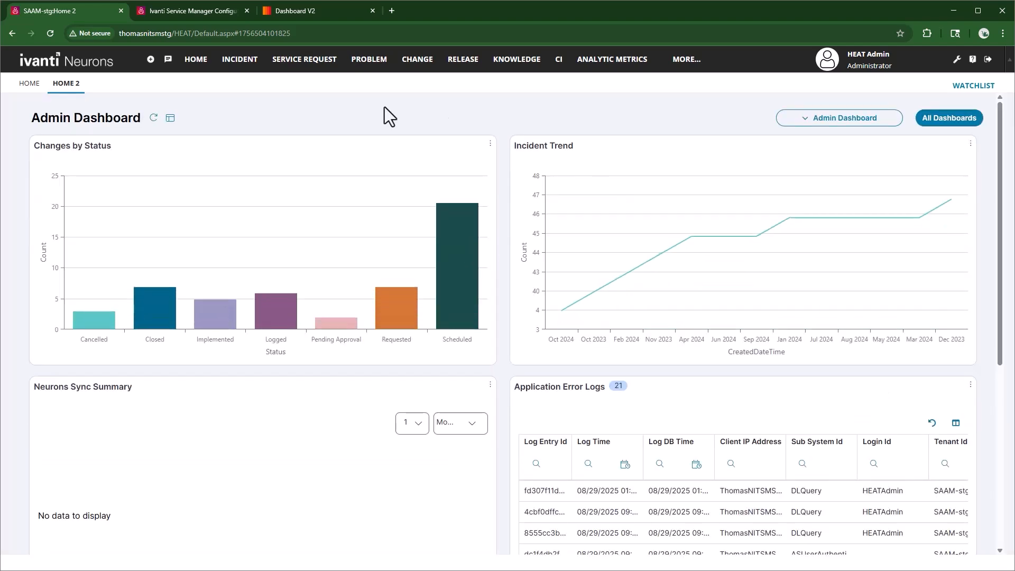
left_click(29, 84)
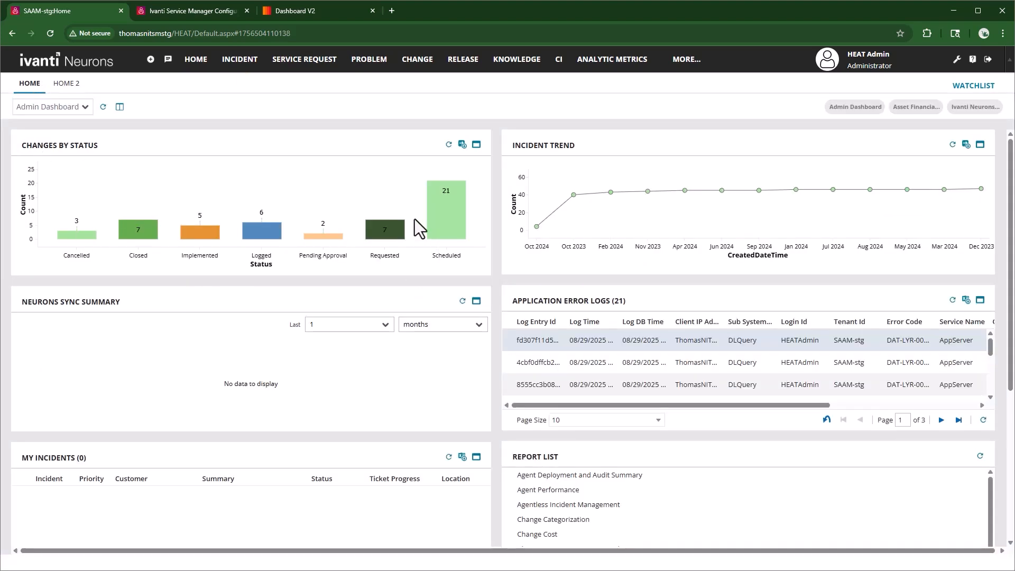
left_click(67, 85)
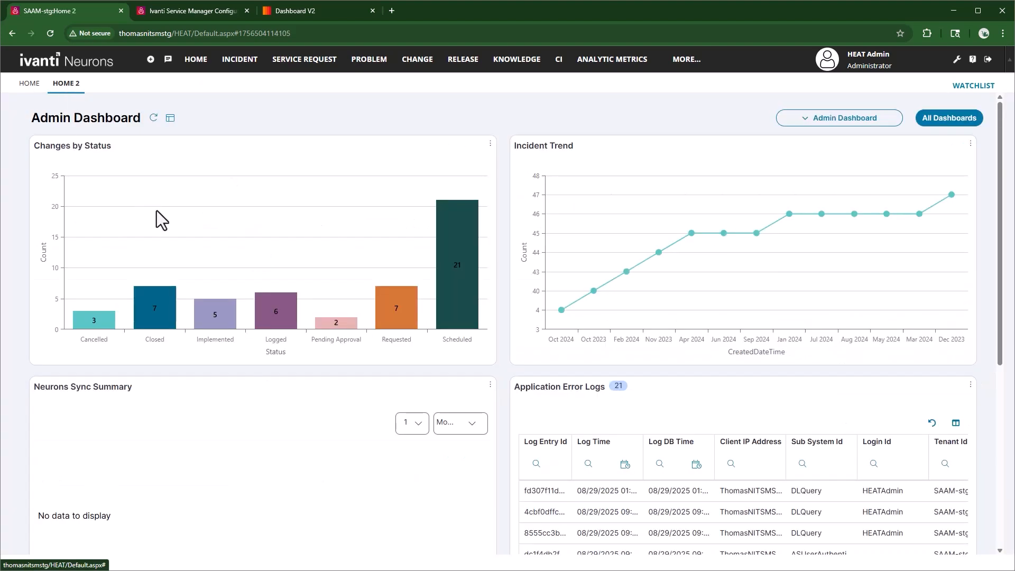
scroll(481, 431, "down", 5)
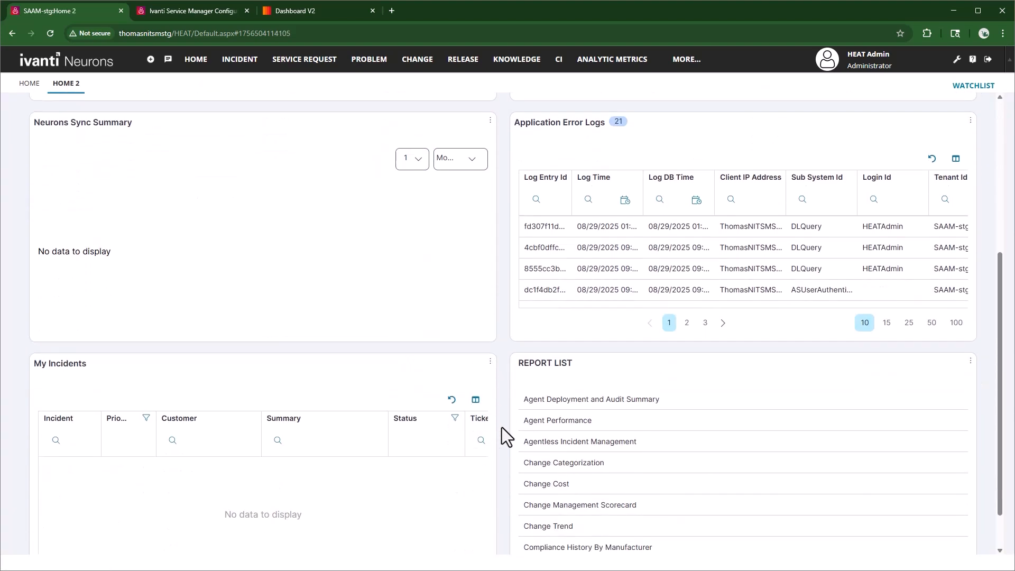
scroll(504, 424, "up", 5)
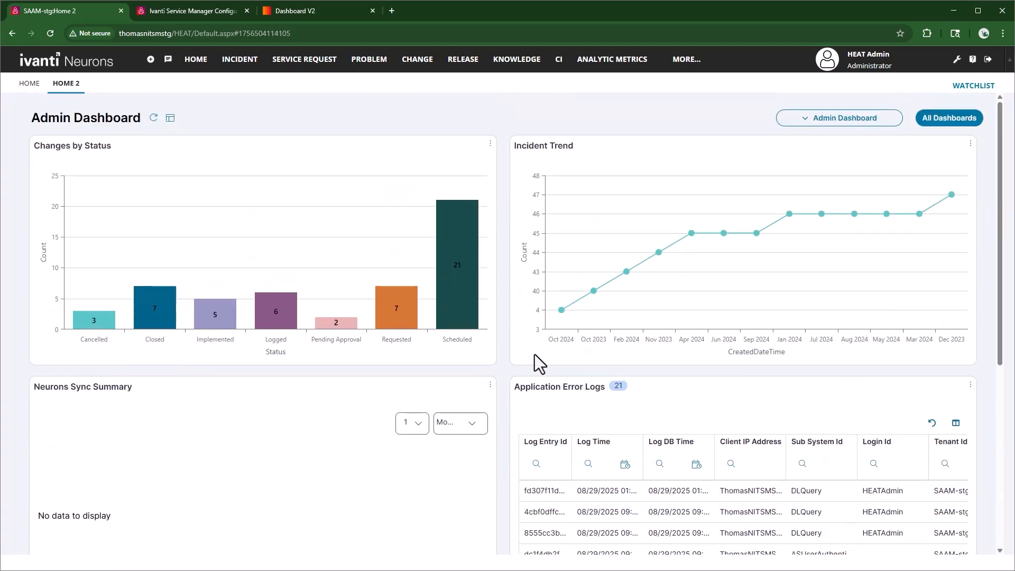
Browse the list of all dashboards and open the Service Desk Analyst dashboard for editing.
left_click(941, 121)
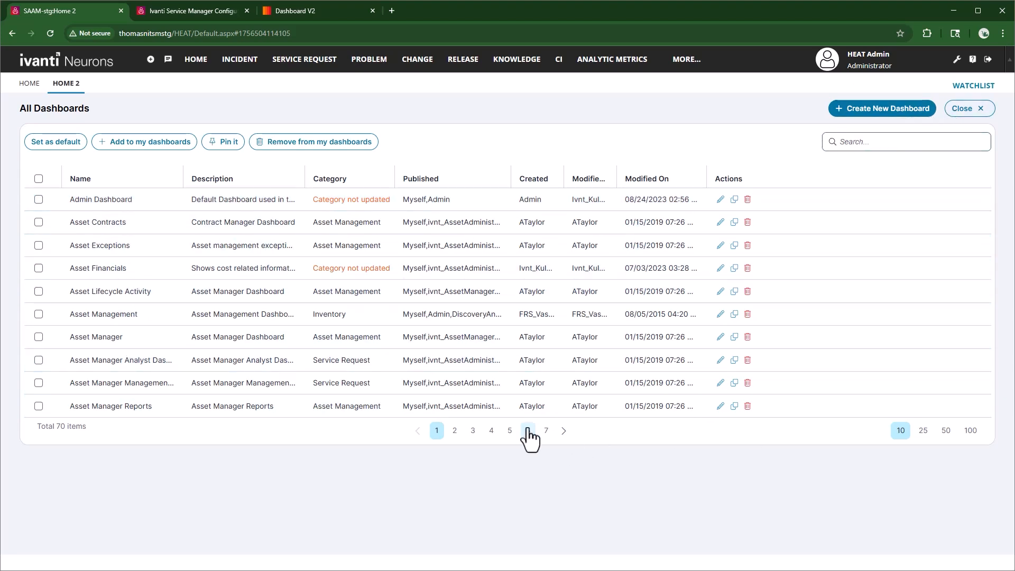
left_click(545, 435)
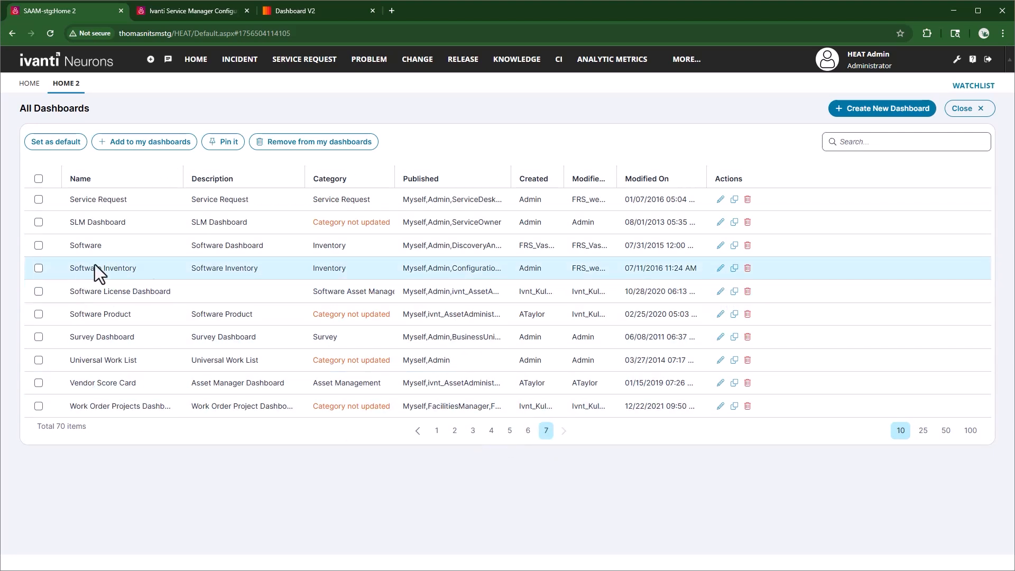
left_click(527, 431)
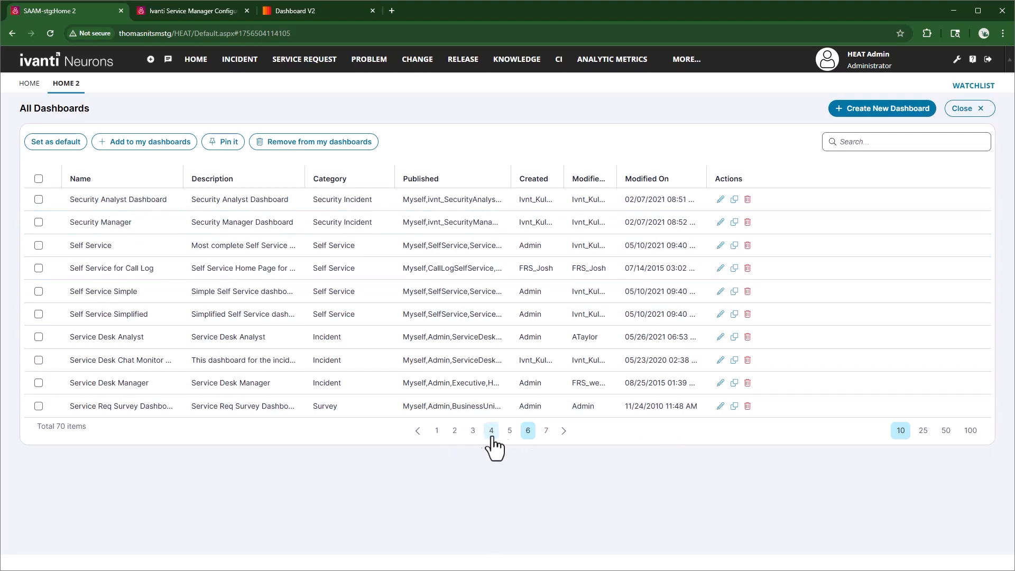
left_click(509, 431)
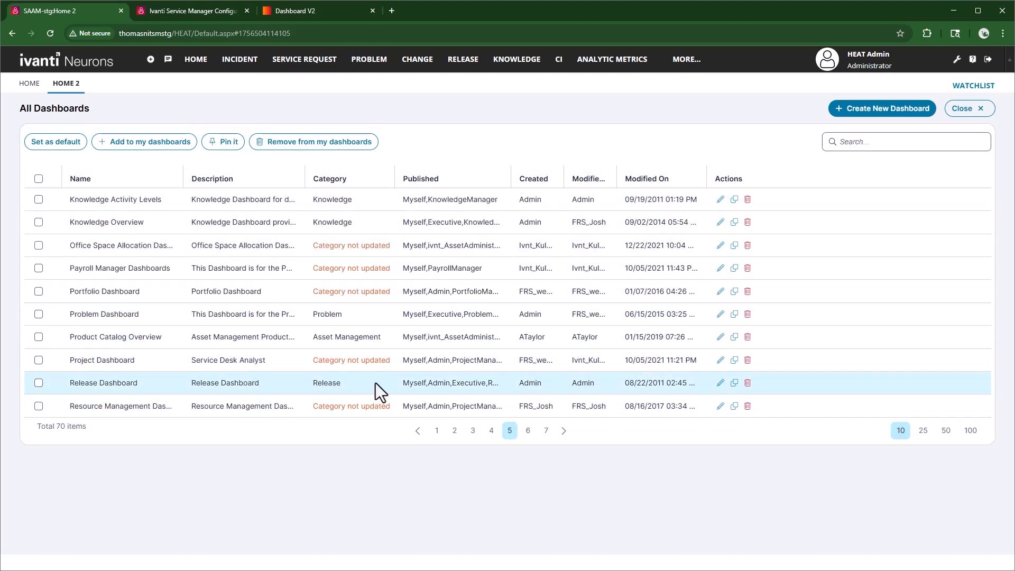
left_click(528, 431)
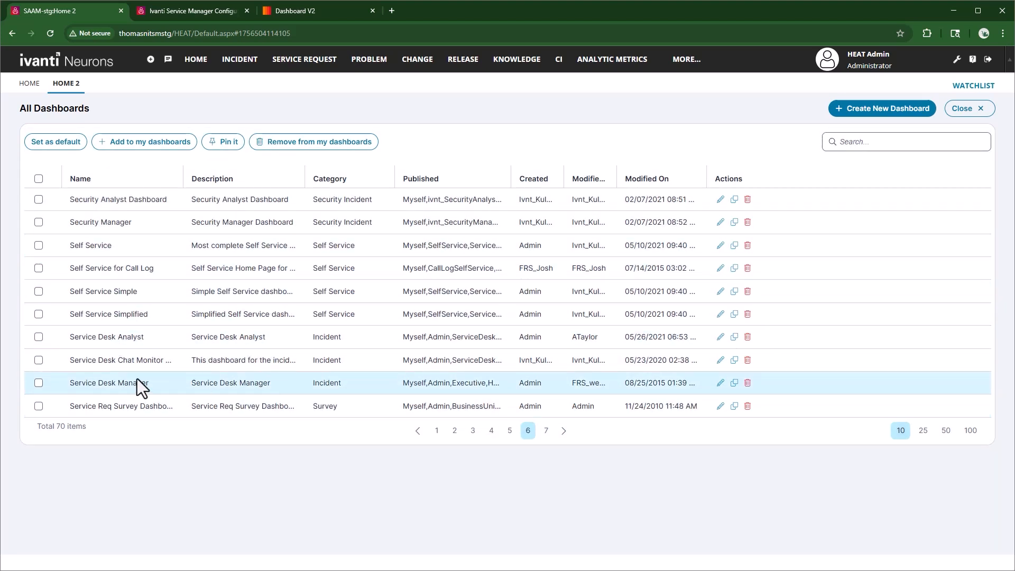
left_click(720, 337)
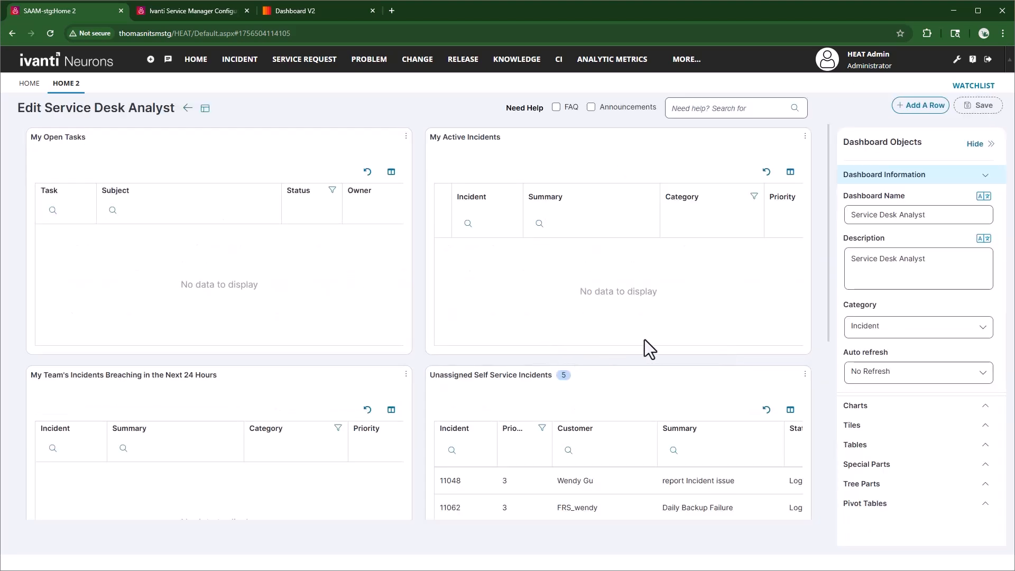
Filter the dashboard tiles by the Incident business object, place the ITSM Unassigned Incidents tile in the empty last row and check its options.
left_click(985, 429)
left_click(970, 277)
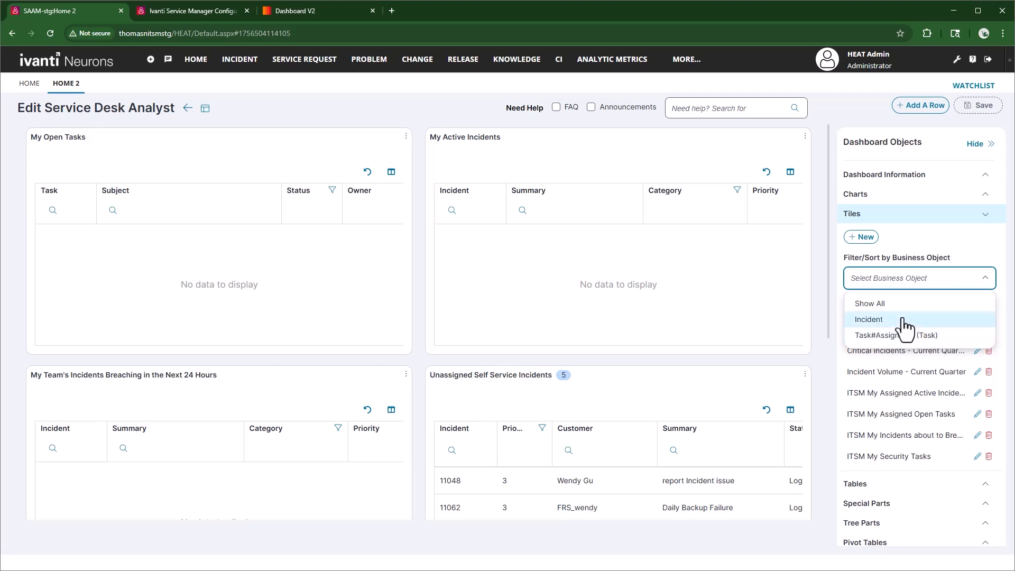
left_click(869, 320)
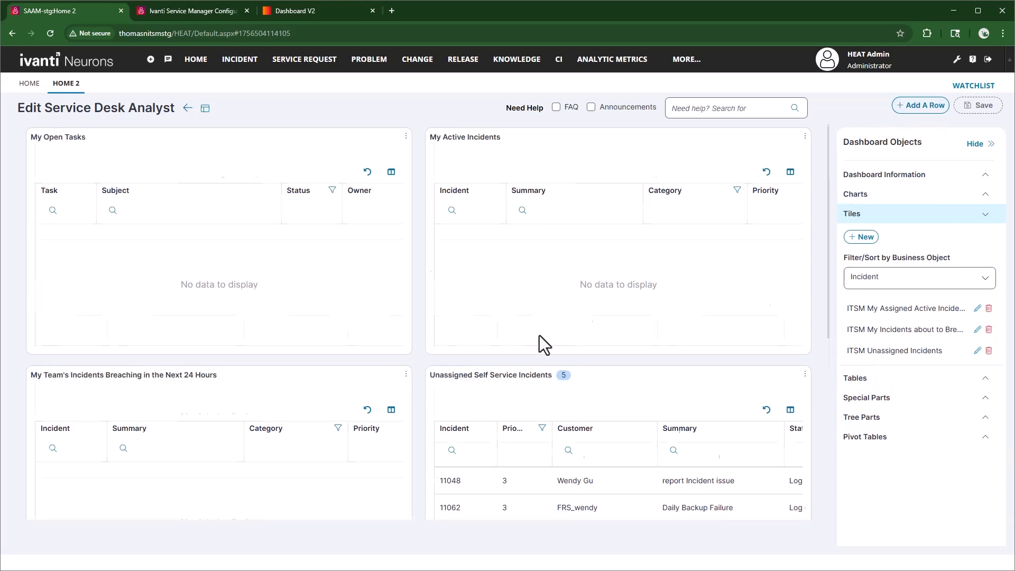
scroll(539, 341, "down", 4)
scroll(540, 341, "up", 4)
scroll(542, 344, "down", 4)
scroll(541, 350, "down", 4)
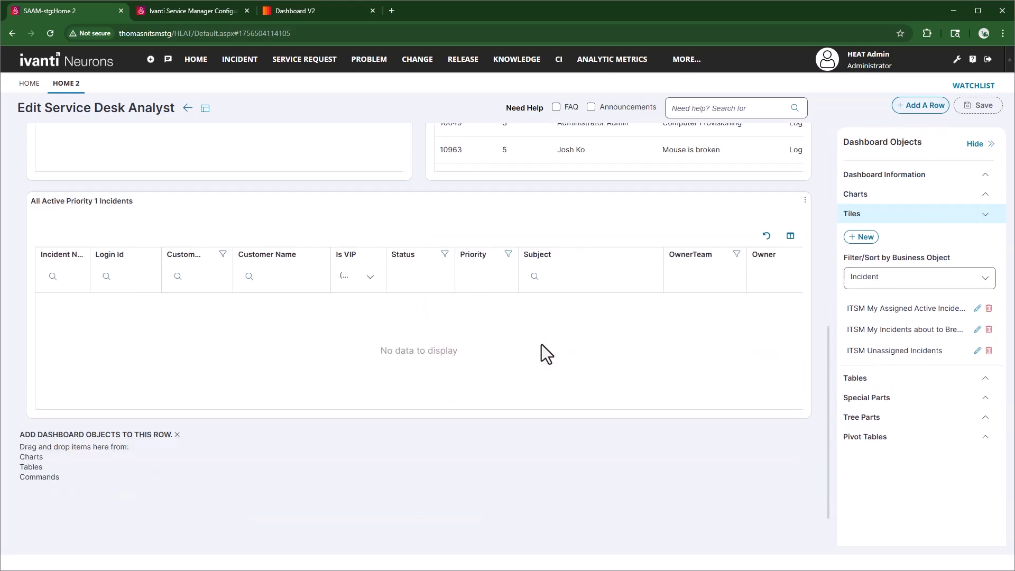
left_click_drag(851, 351, 102, 483)
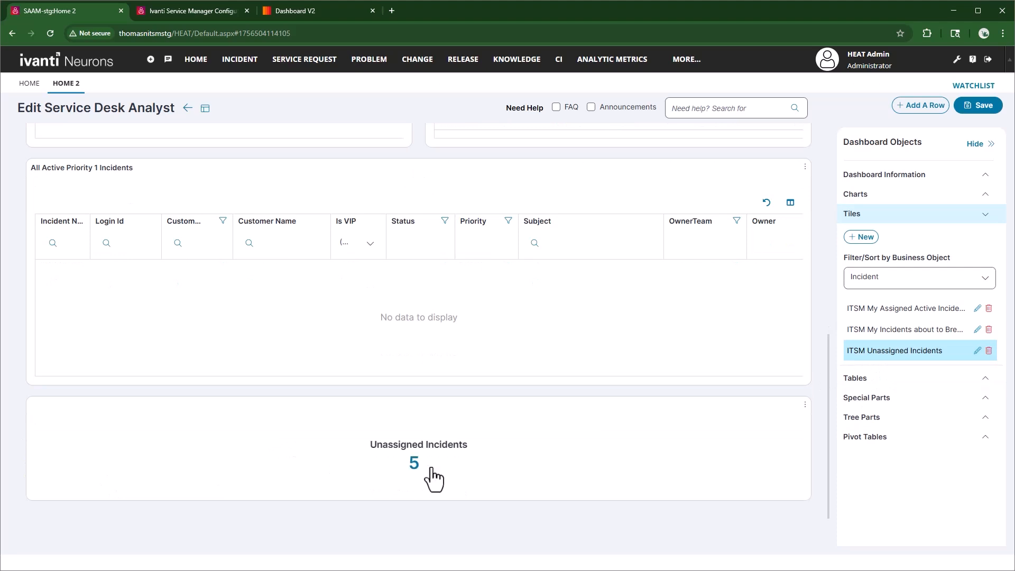
left_click(805, 406)
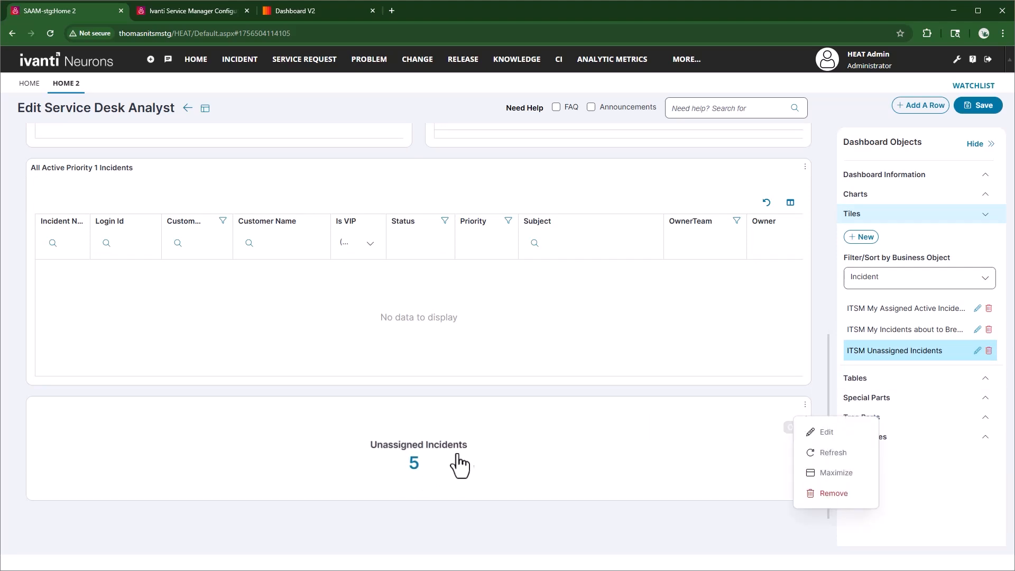
left_click(467, 515)
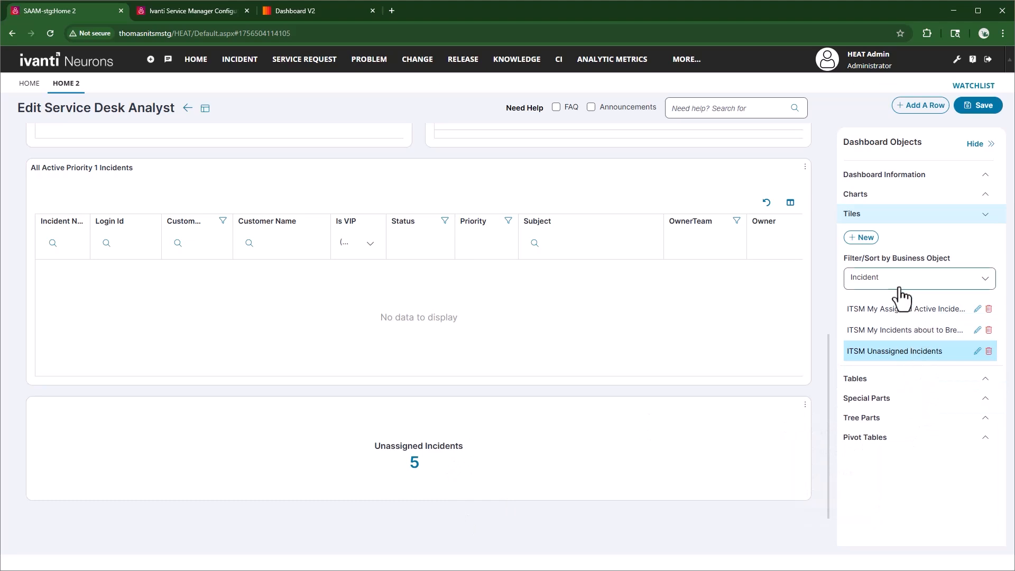
Start a new tile dashboard part named My Team's Open Incidents with the tile type Count.
left_click(863, 238)
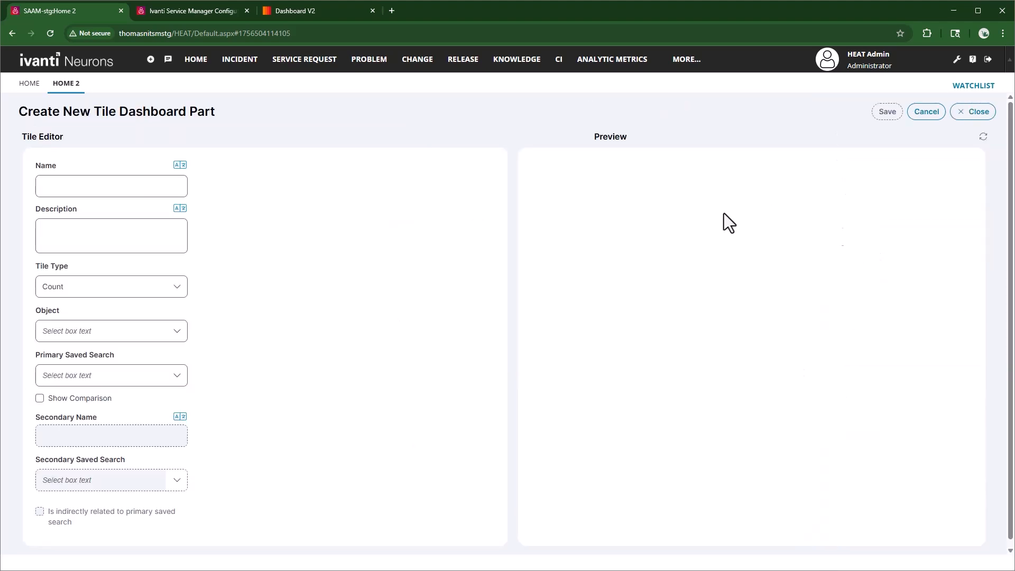
left_click(113, 181)
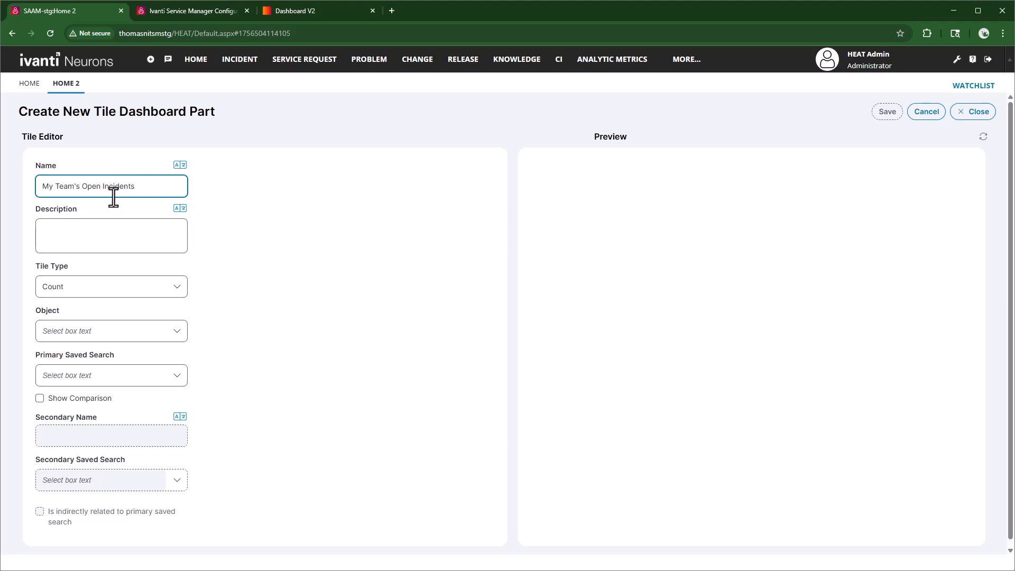
left_click(151, 290)
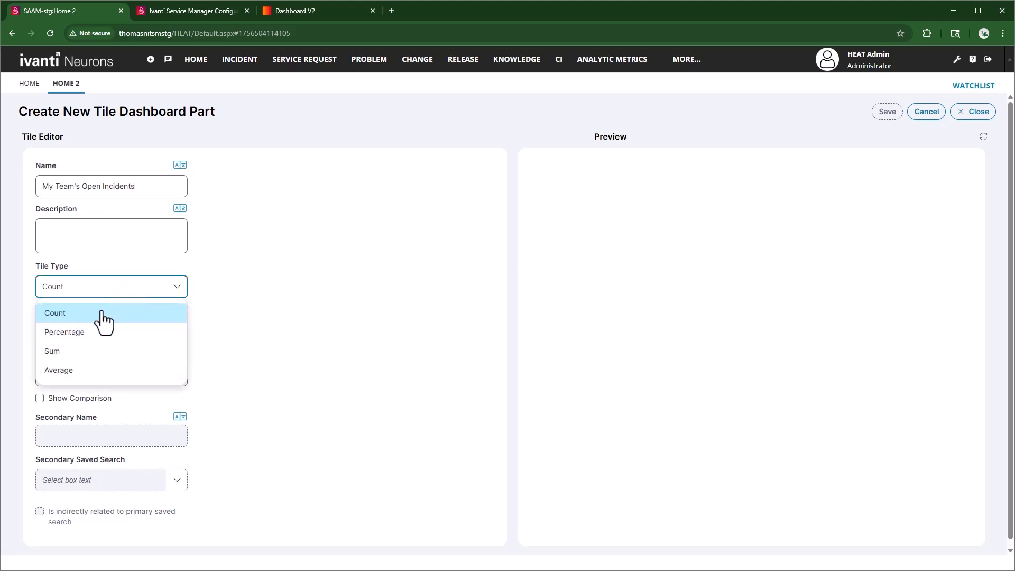
left_click(233, 320)
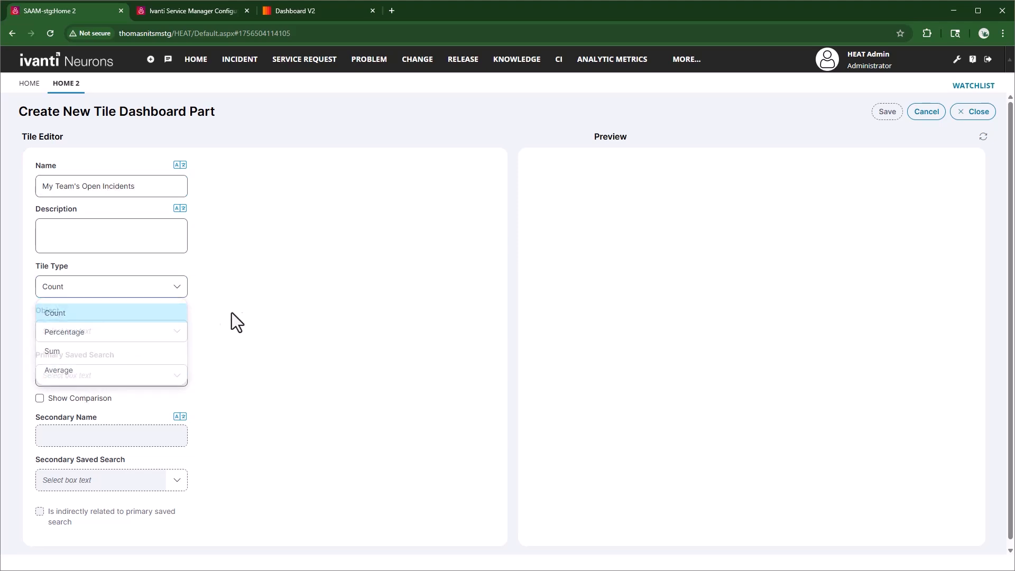
Set the tile's object to Incident and its primary saved search to My Team's Active Incidents, and save the tile.
left_click(141, 340)
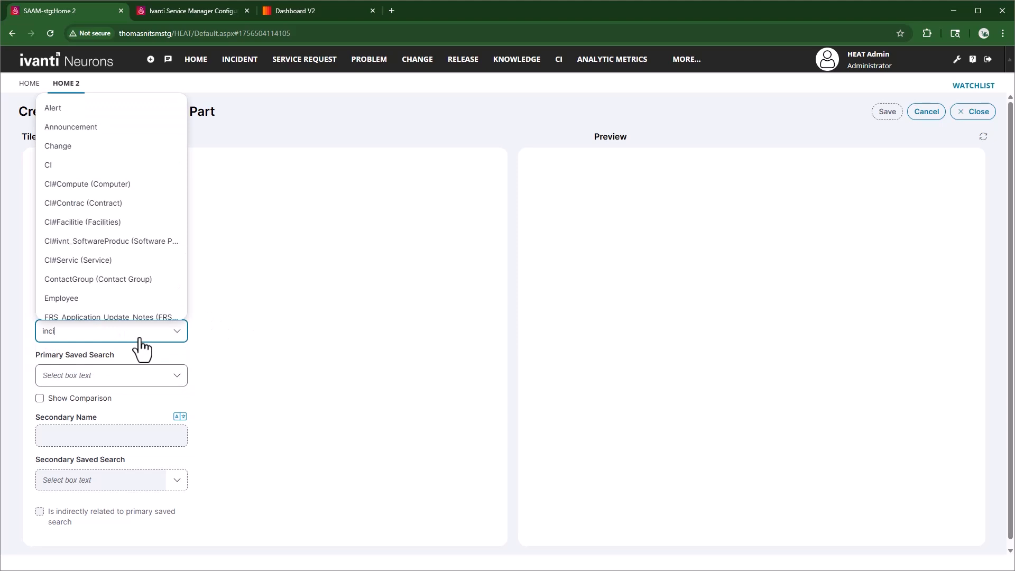
left_click(127, 353)
left_click(129, 386)
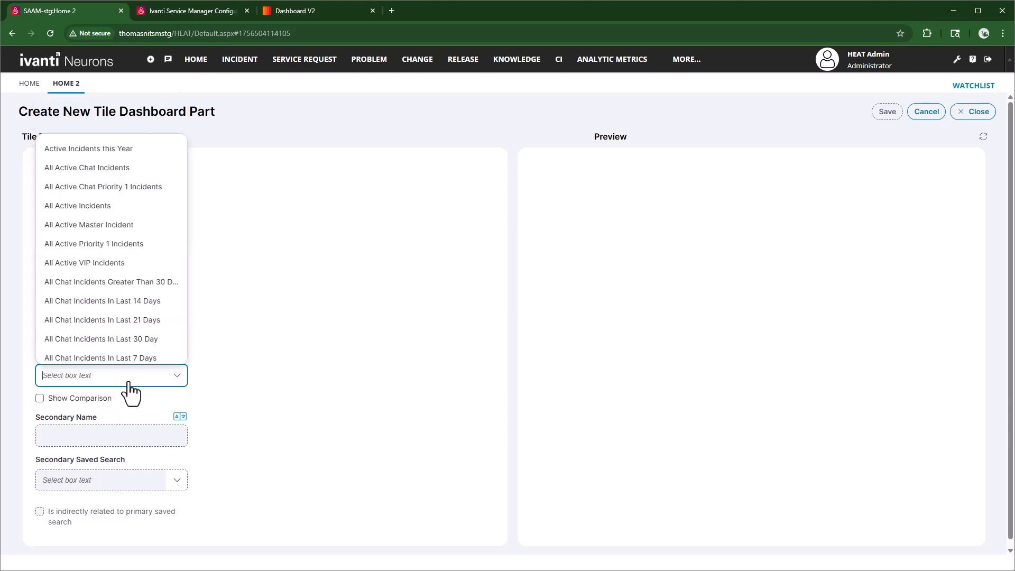
scroll(117, 312, "down", 10)
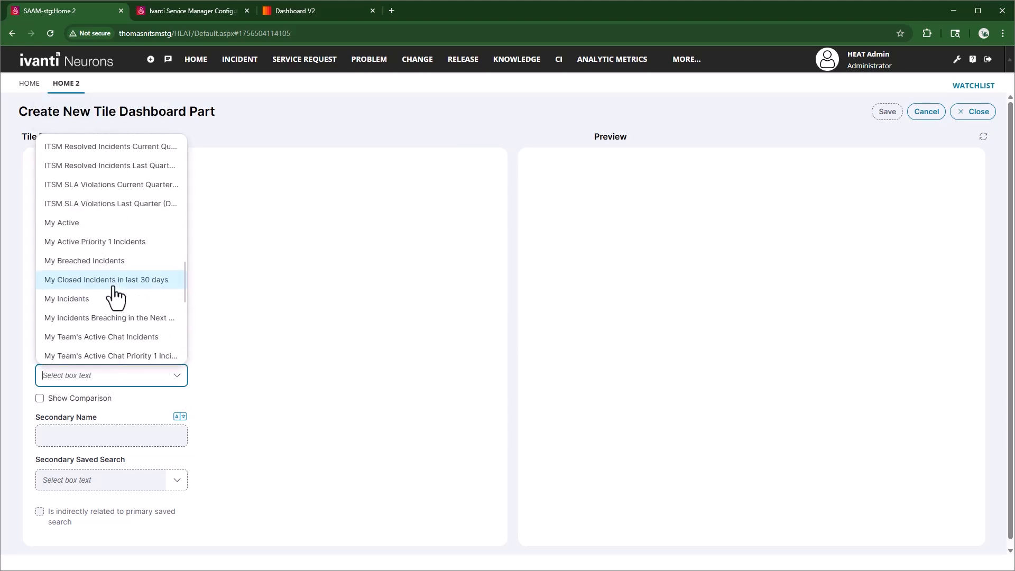
scroll(113, 288, "down", 3)
left_click(108, 290)
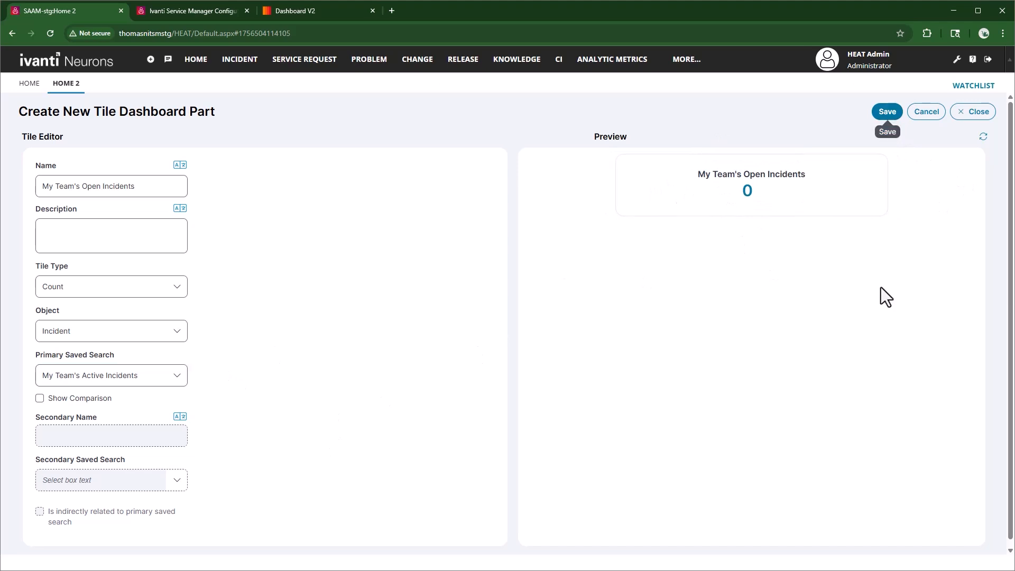
left_click(888, 112)
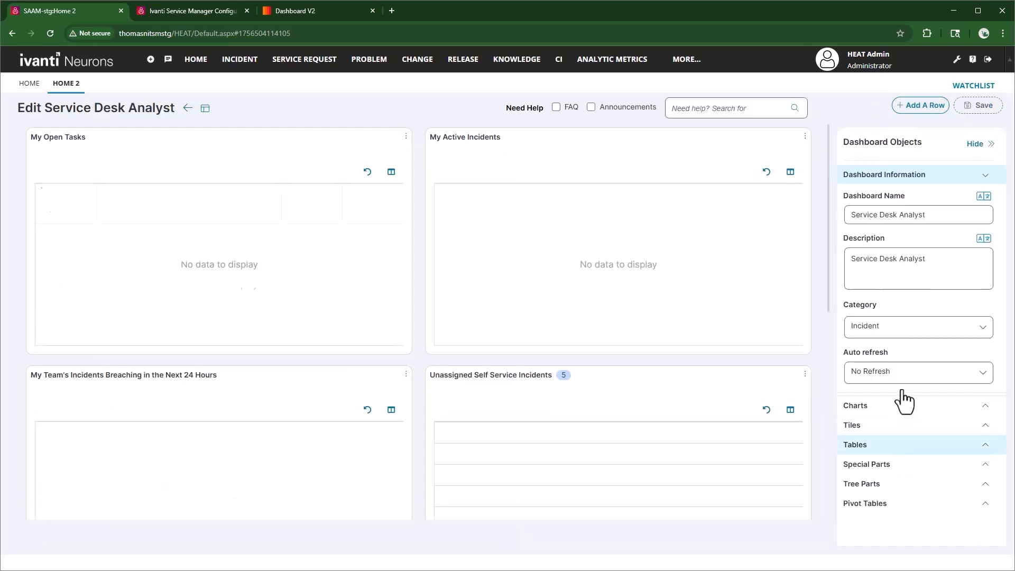
Filter the available dashboard tiles by the Incident business object.
left_click(893, 427)
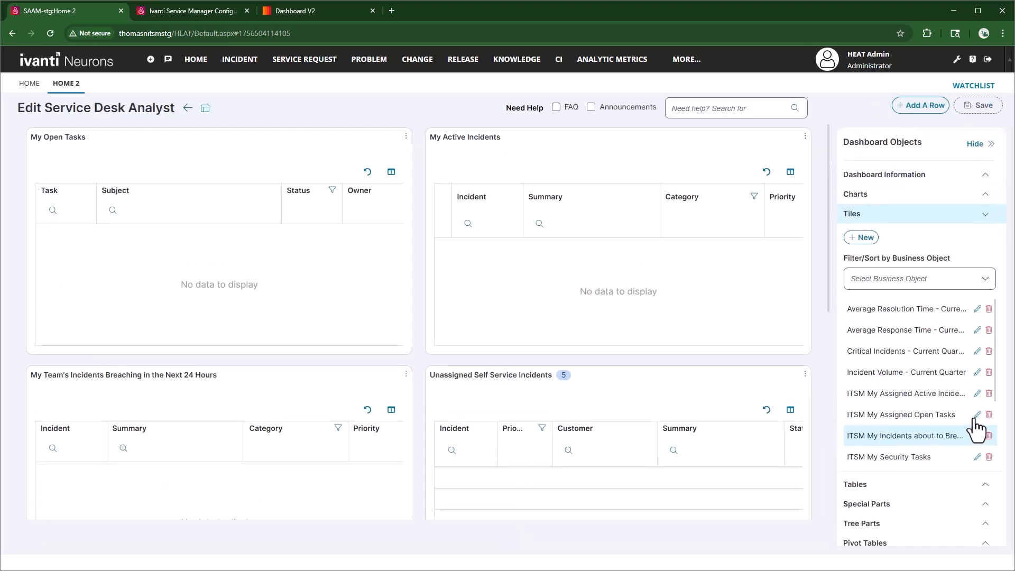
left_click(933, 288)
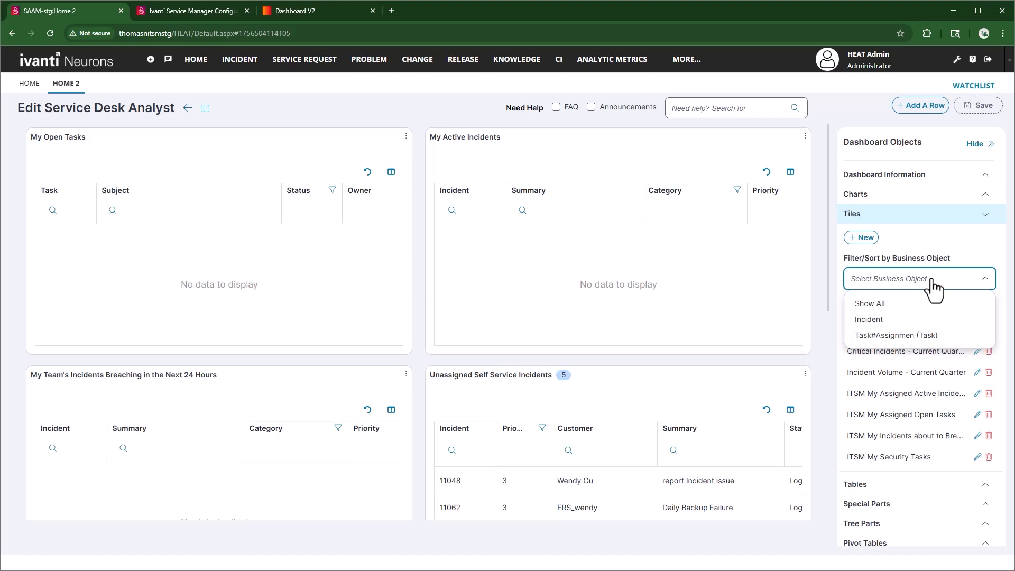
scroll(926, 396, "down", 2)
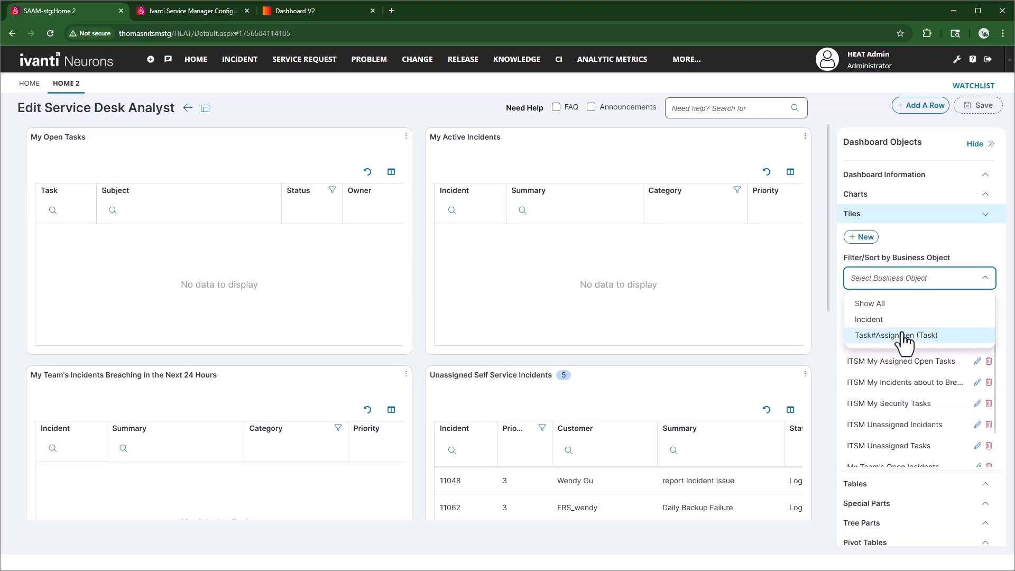
left_click(892, 319)
Try the ITSM Unassigned Incidents tile in a last row below All Active Priority 1 Incidents, and remove it from the dashboard.
scroll(476, 374, "down", 8)
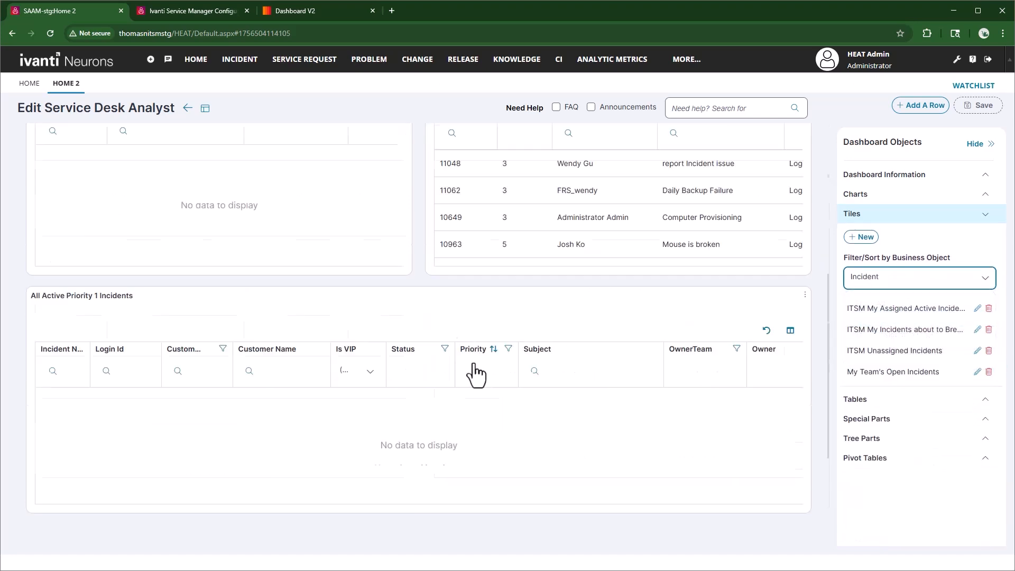
left_click_drag(888, 370, 664, 438)
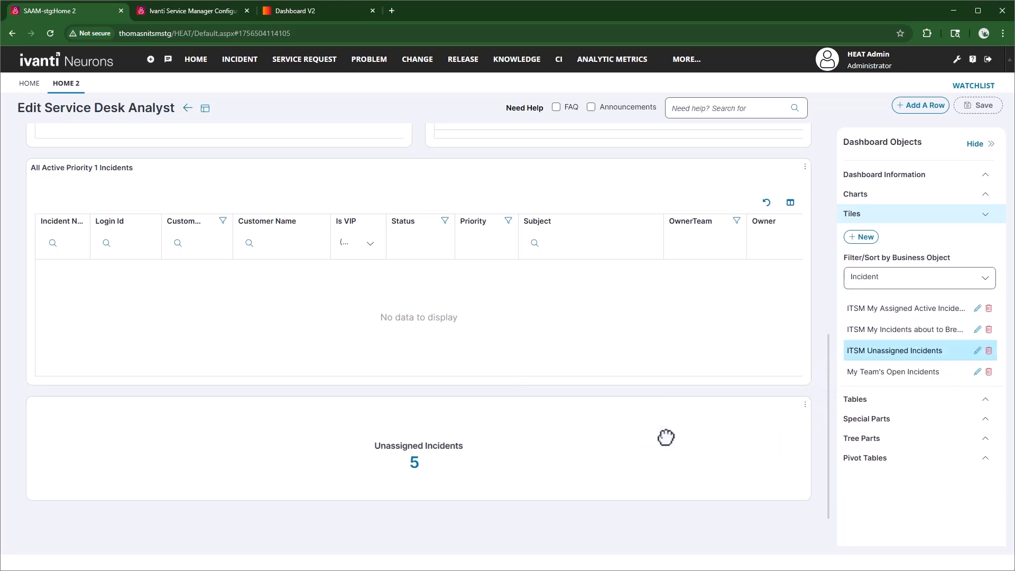
left_click(614, 355)
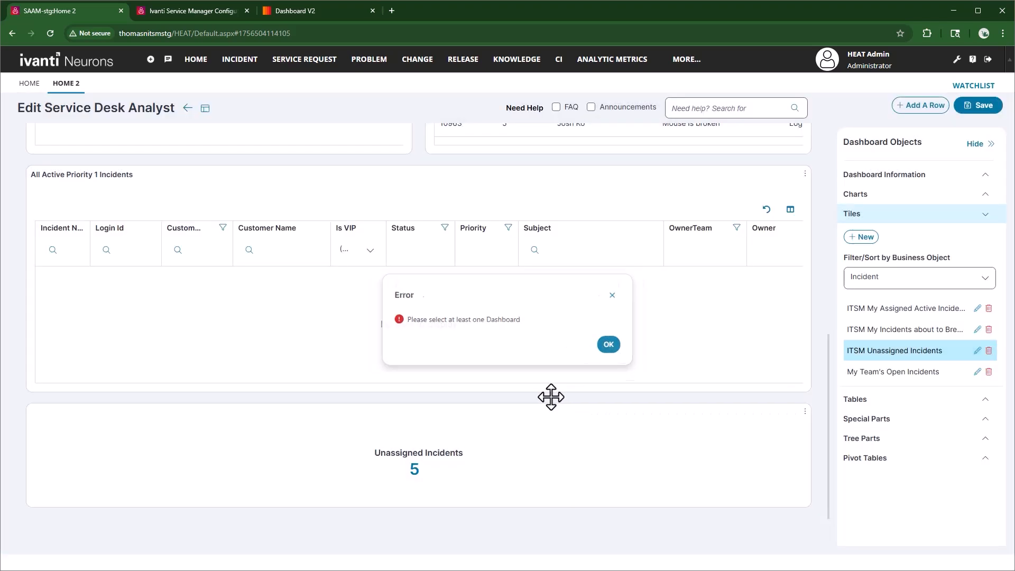
scroll(550, 398, "up", 4)
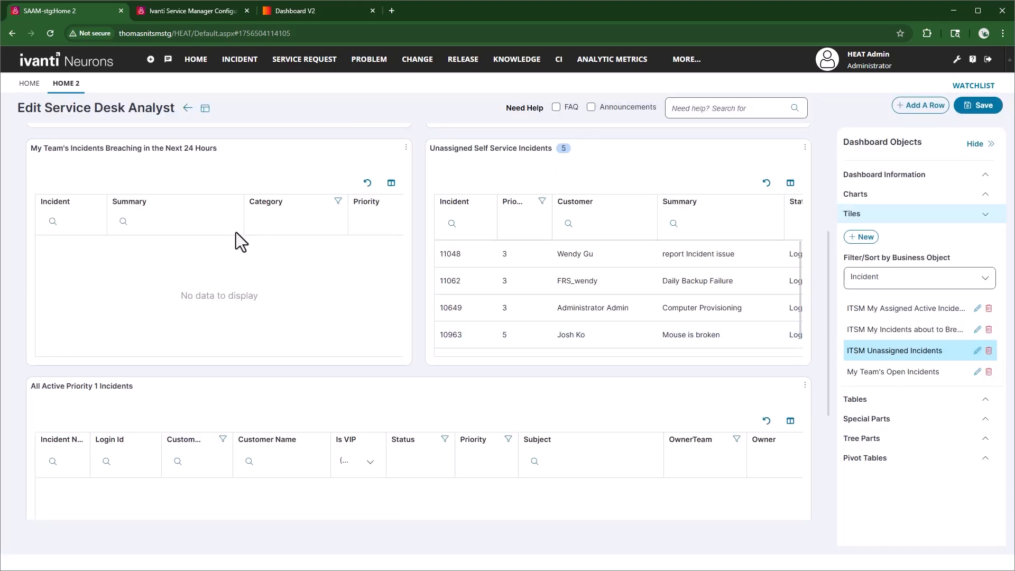
scroll(267, 275, "up", 4)
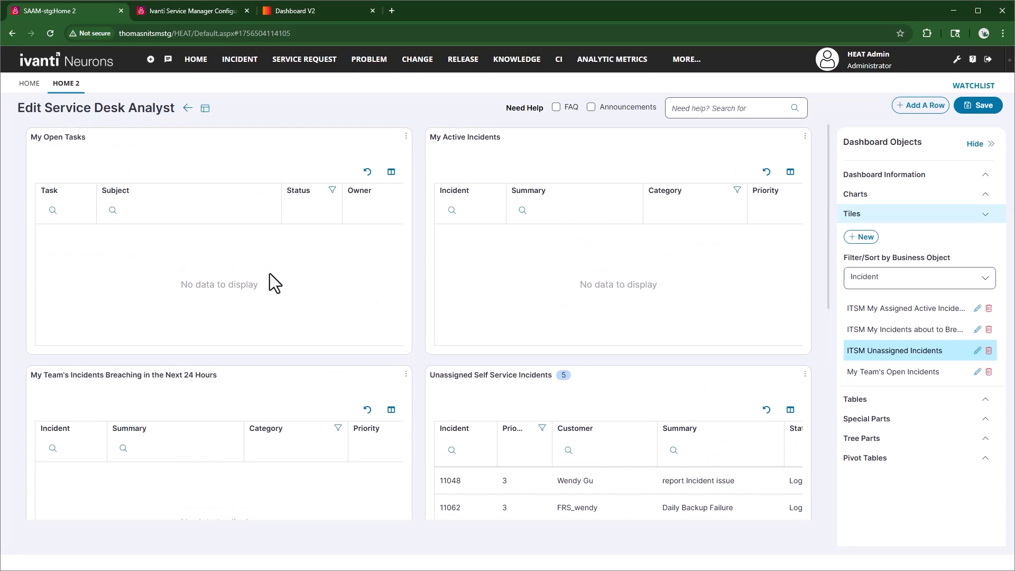
scroll(270, 274, "down", 8)
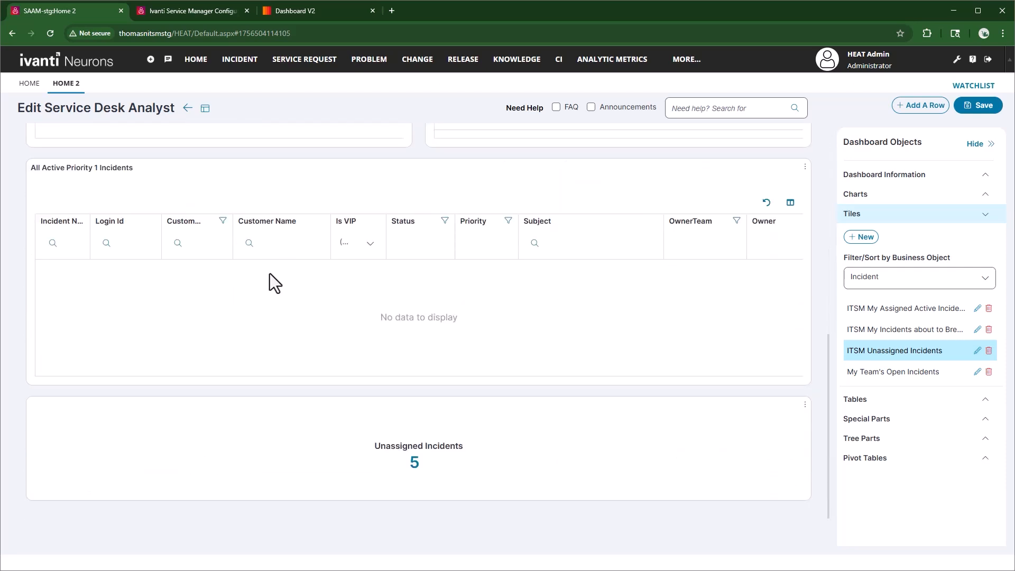
left_click(805, 404)
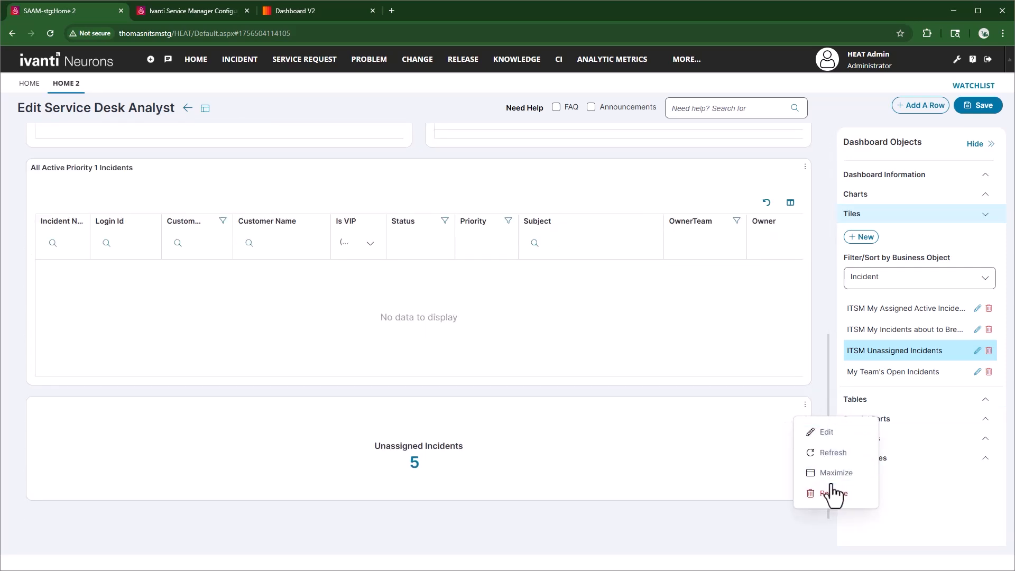
left_click(833, 493)
Place My Team's Open Incidents in the last row with ITSM Unassigned Incidents to its left, and save the dashboard.
left_click_drag(888, 384, 111, 455)
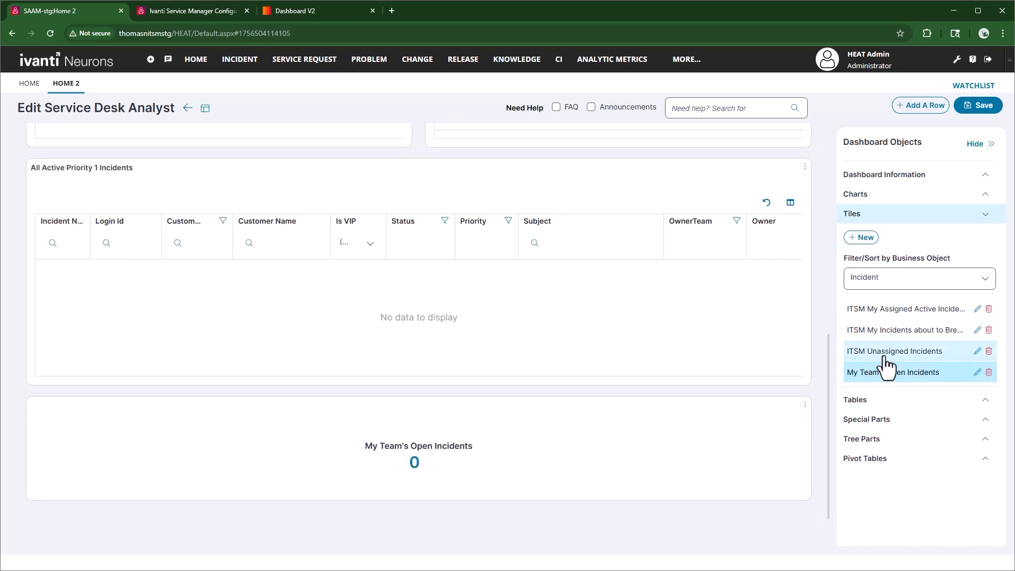
left_click_drag(893, 361, 682, 447)
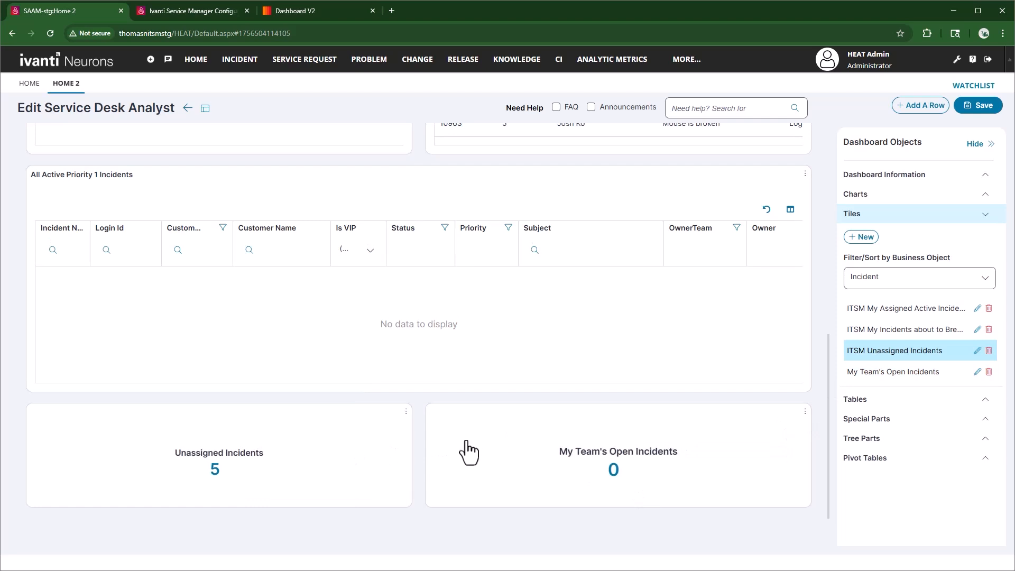
scroll(418, 344, "up", 3)
scroll(418, 344, "up", 5)
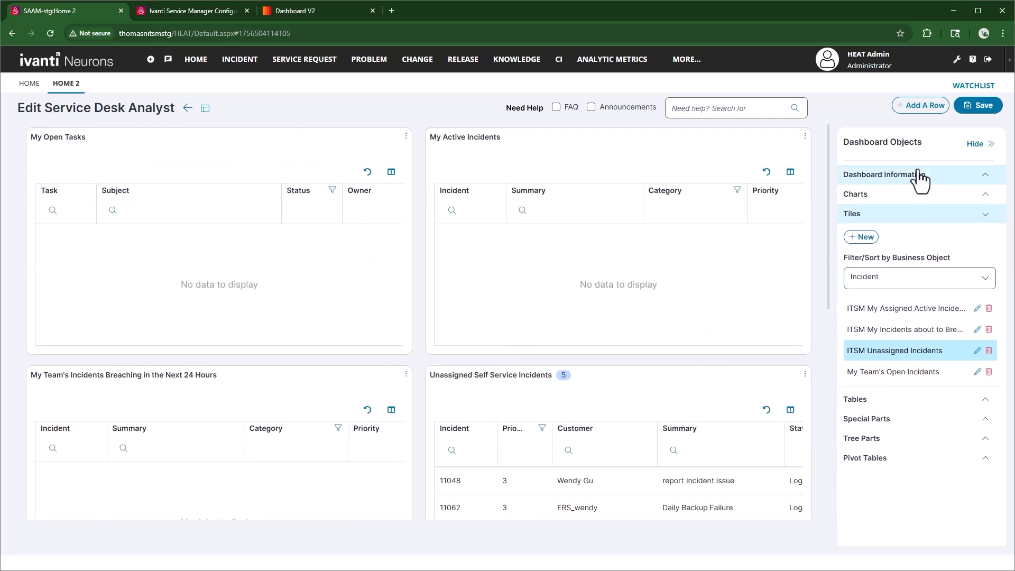
left_click(985, 111)
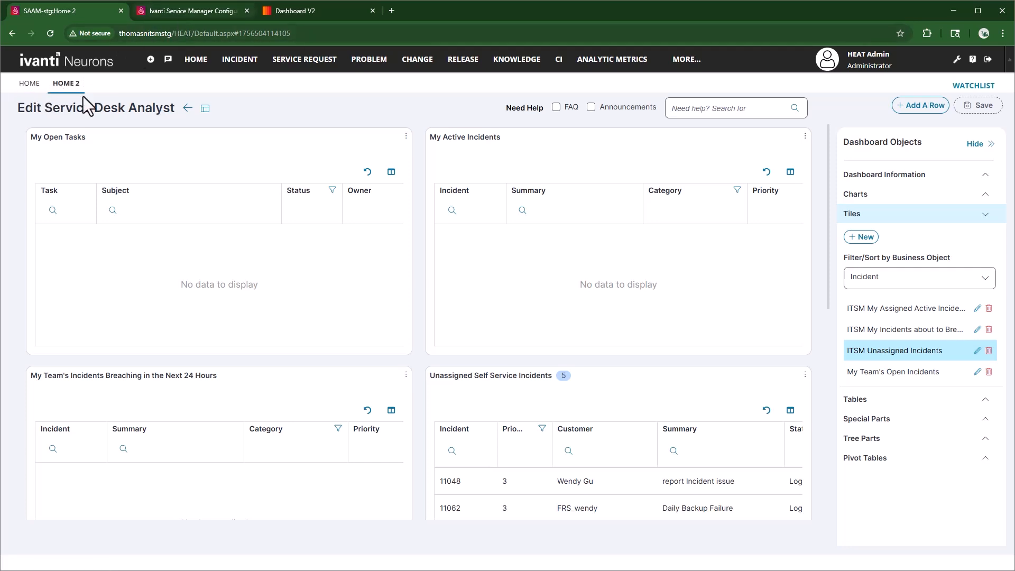
Switch to the Ivanti Service Manager Configuration site and open the workspace types for a new Admin top level tab.
left_click(159, 11)
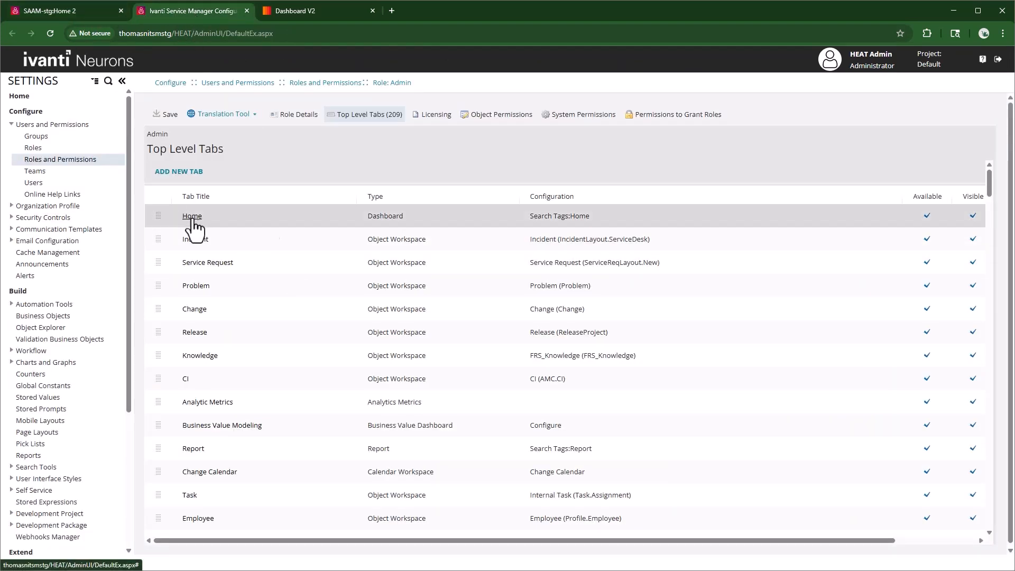
left_click(161, 171)
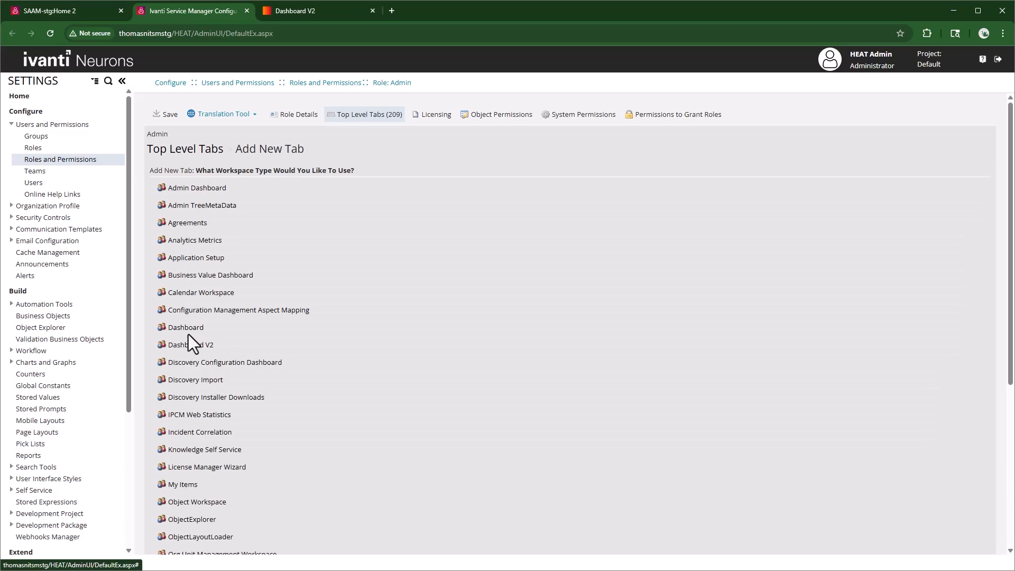